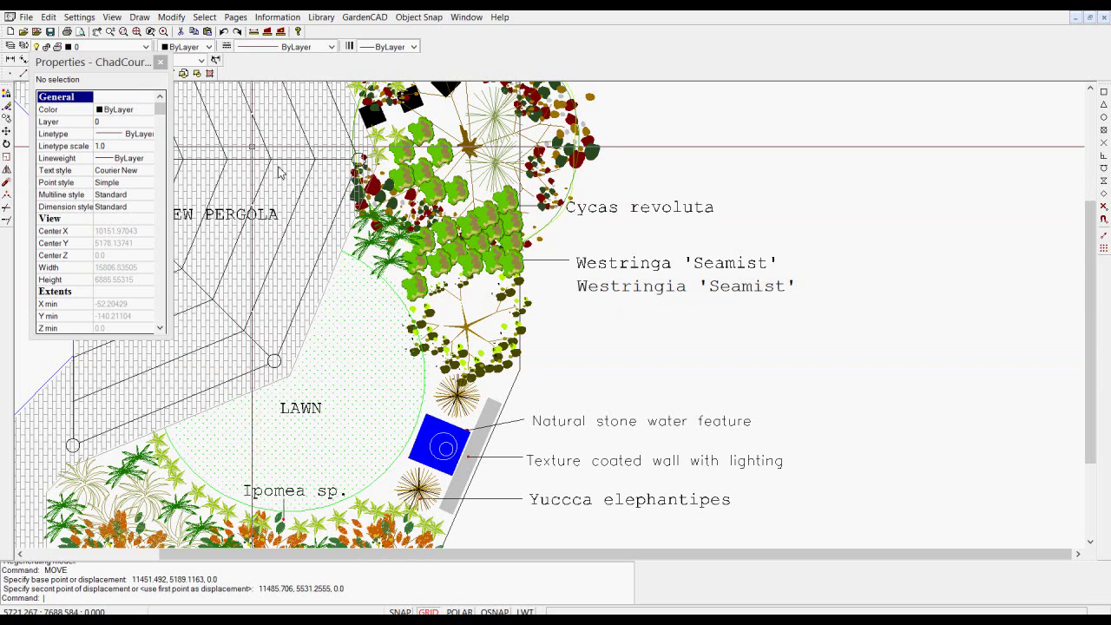
# Make Standard the current text style and check the properties of the "Natural stone water feature" label.
pyautogui.click(81, 17)
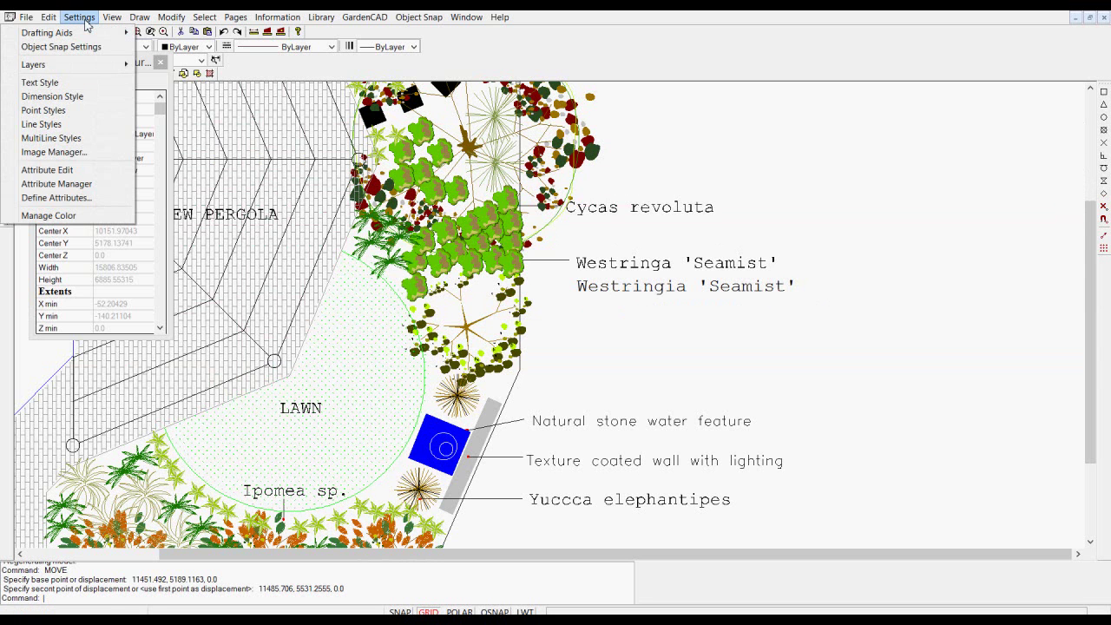
pyautogui.click(65, 83)
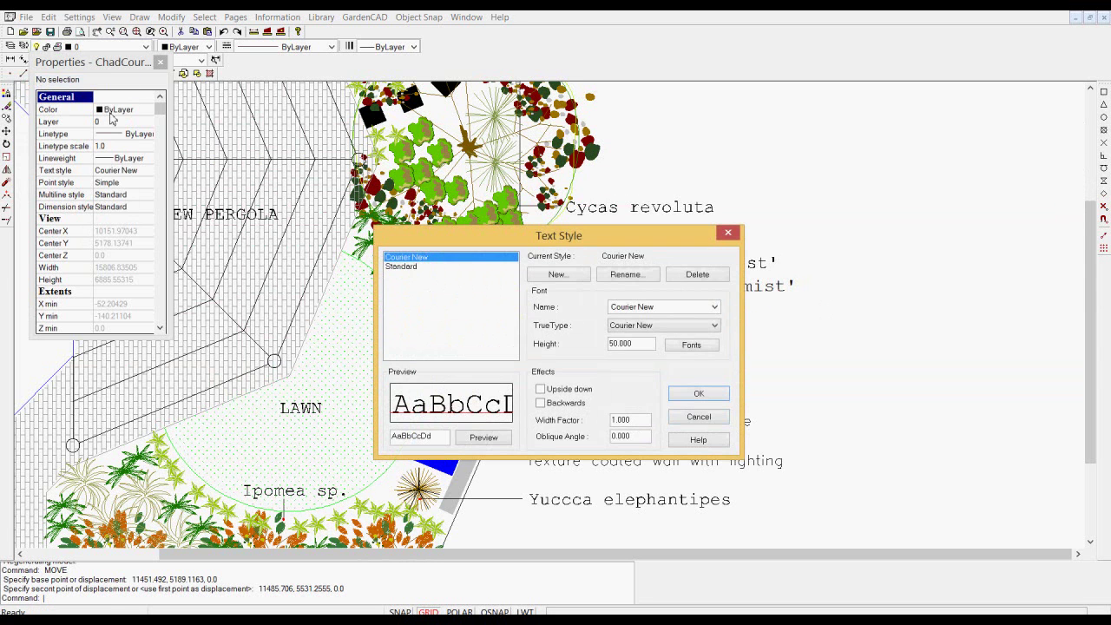
pyautogui.click(414, 269)
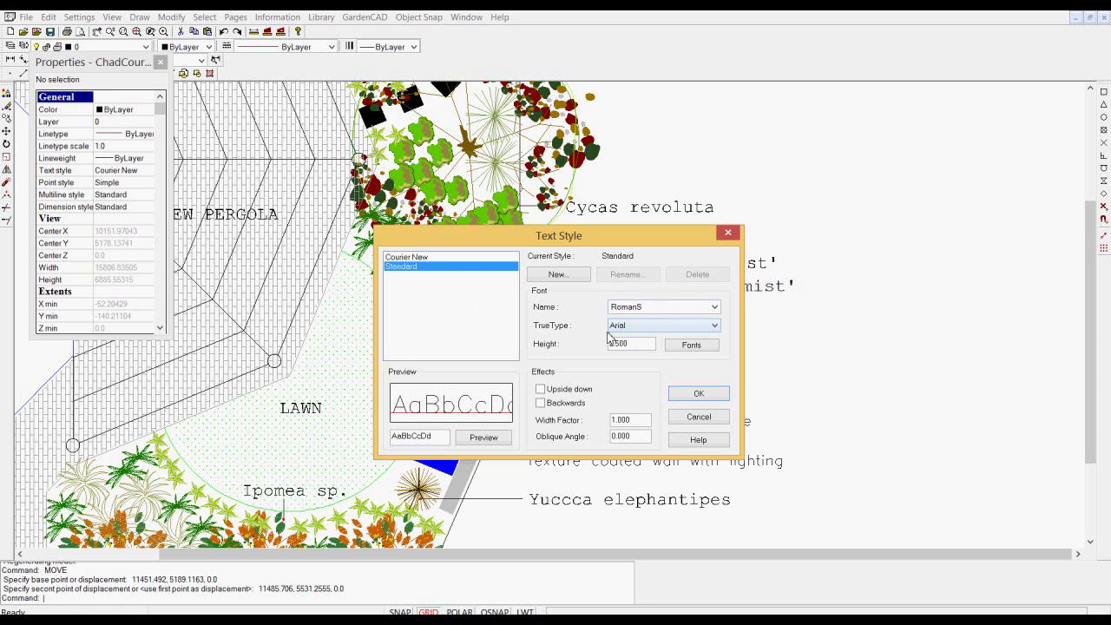
pyautogui.click(697, 417)
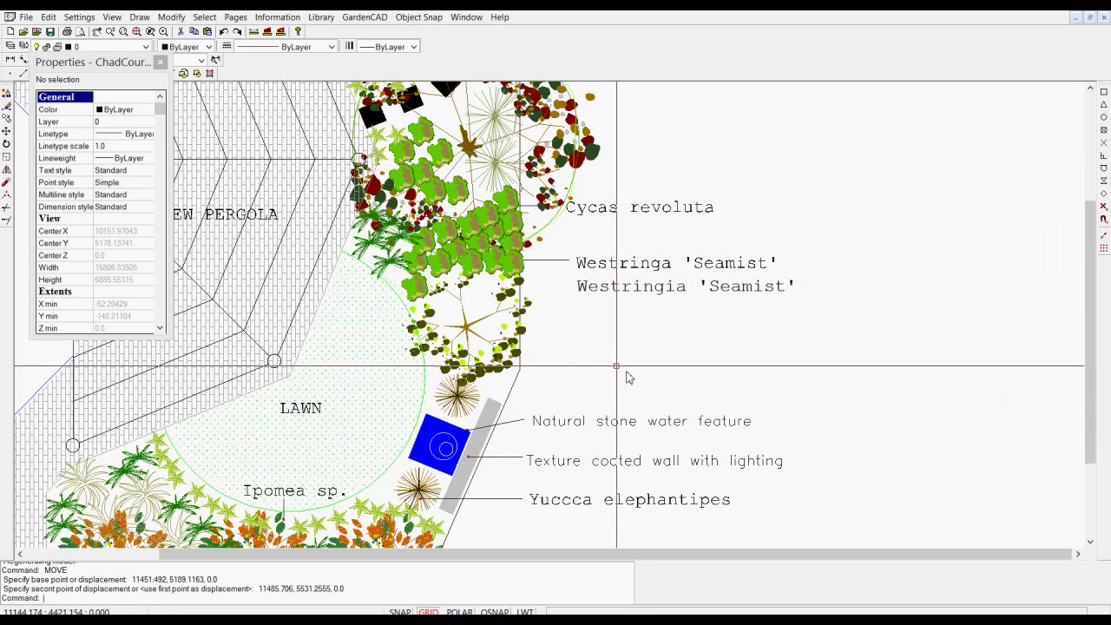
pyautogui.click(620, 423)
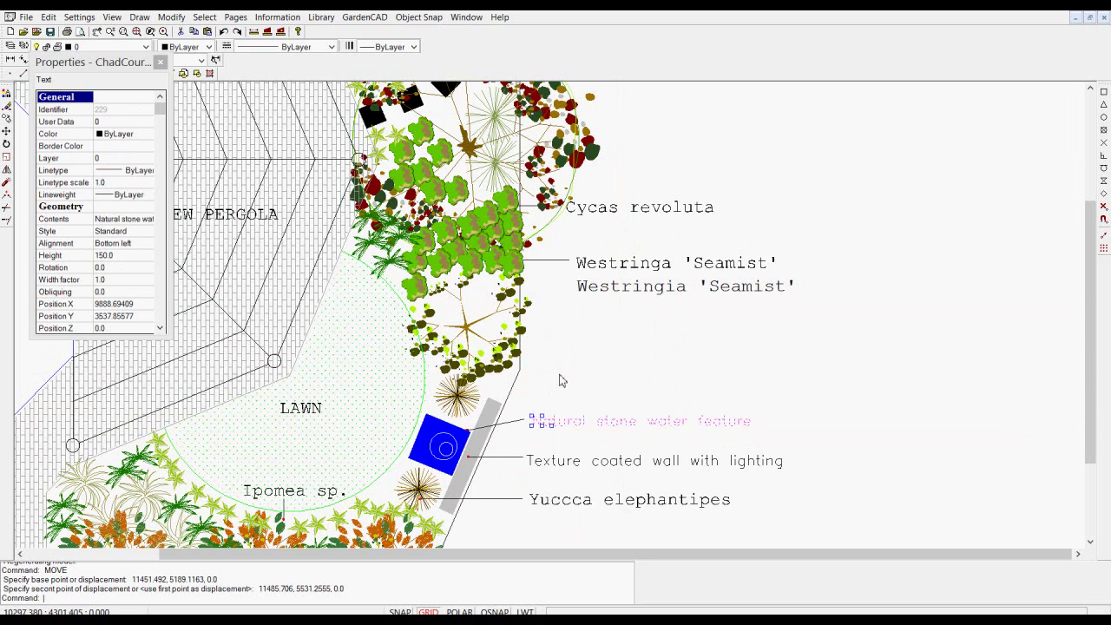
pyautogui.press('Escape')
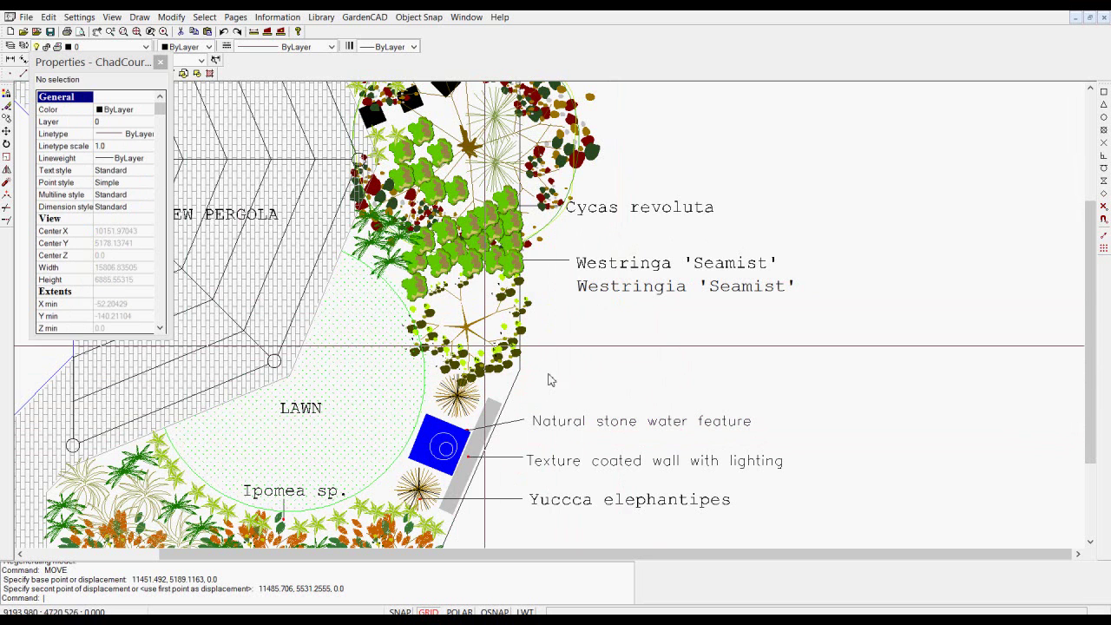
# Place the single-line text "text single line style standard" above the "Natural stone water feature" label, with height 150 and rotation 0, and check its properties.
pyautogui.click(139, 18)
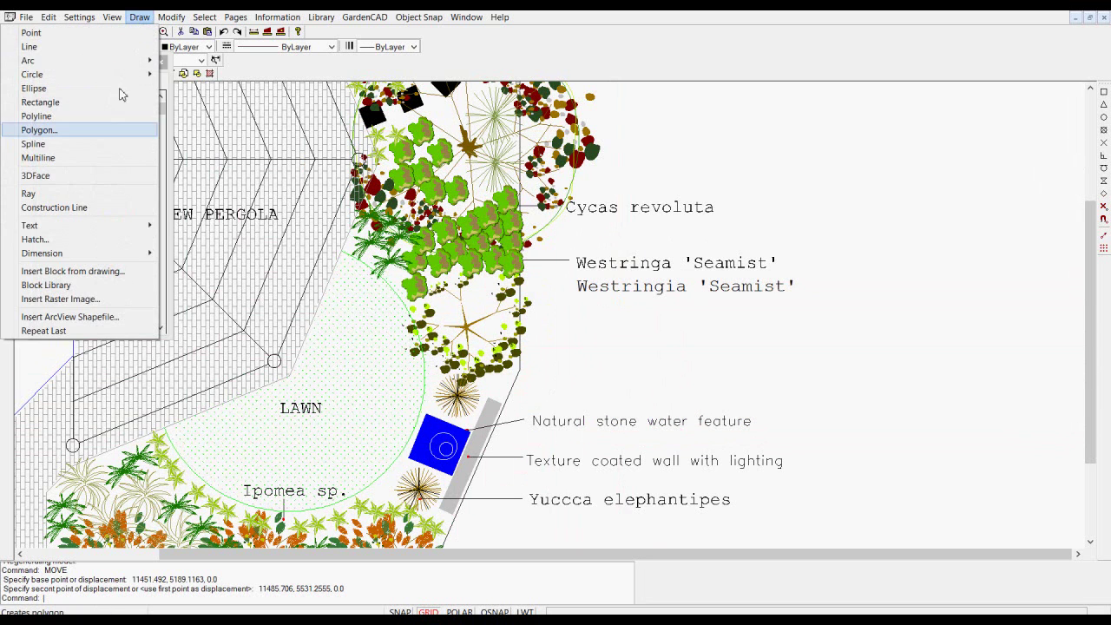
pyautogui.moveTo(134, 227)
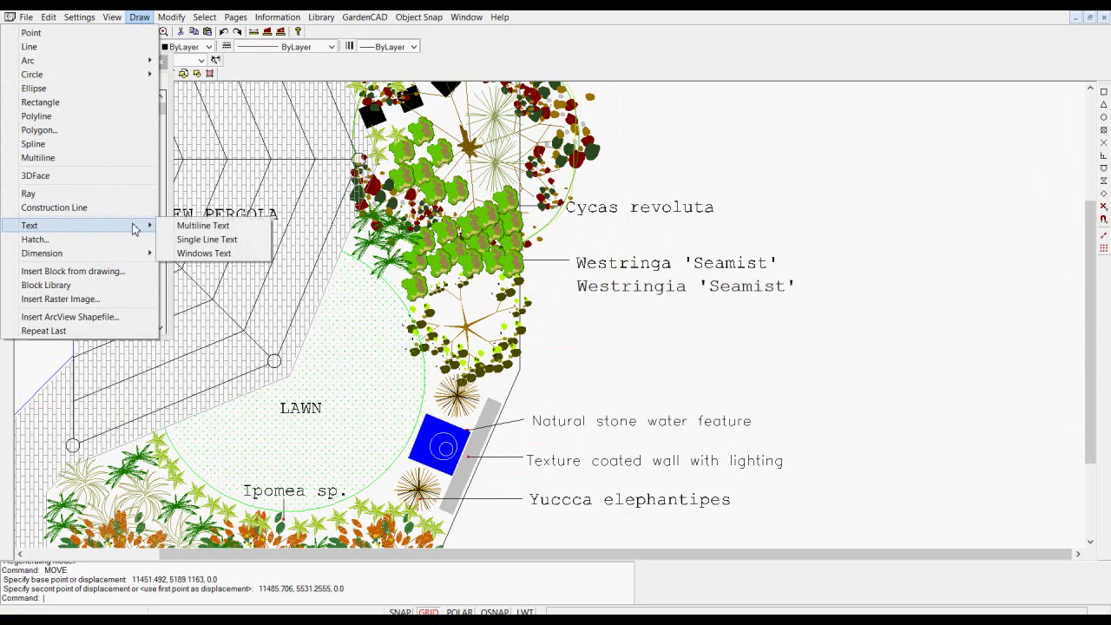
pyautogui.click(227, 250)
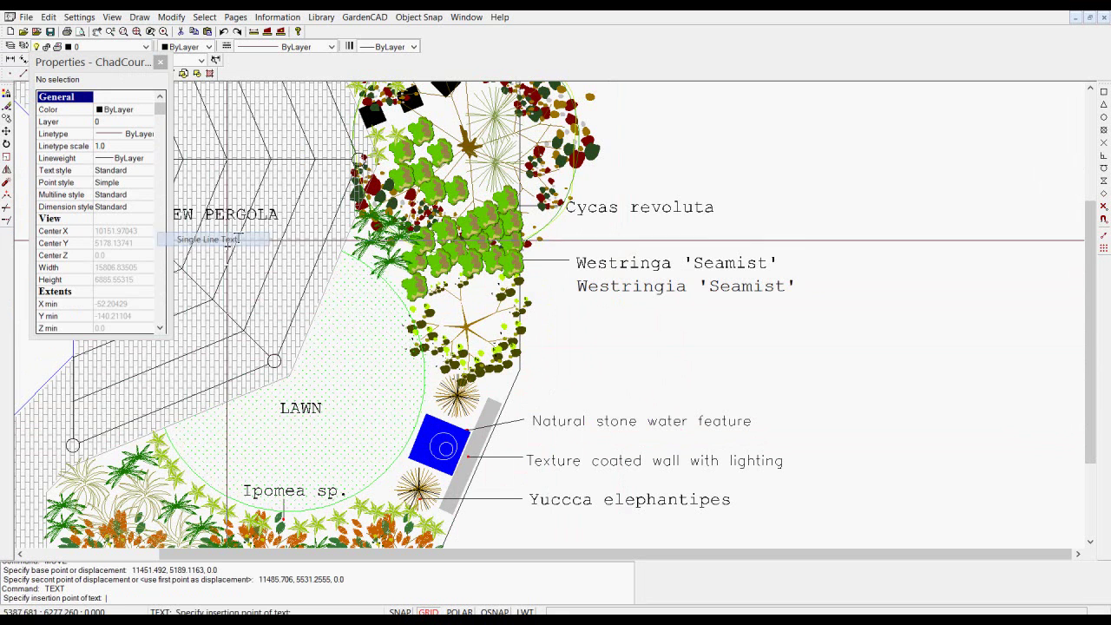
pyautogui.click(598, 392)
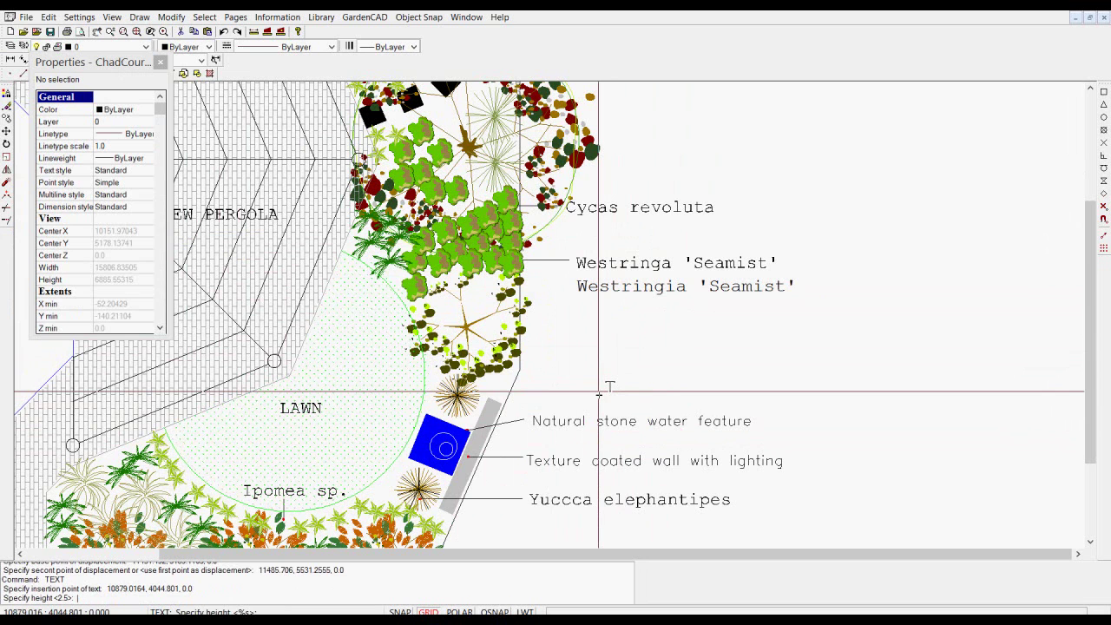
pyautogui.press('Return')
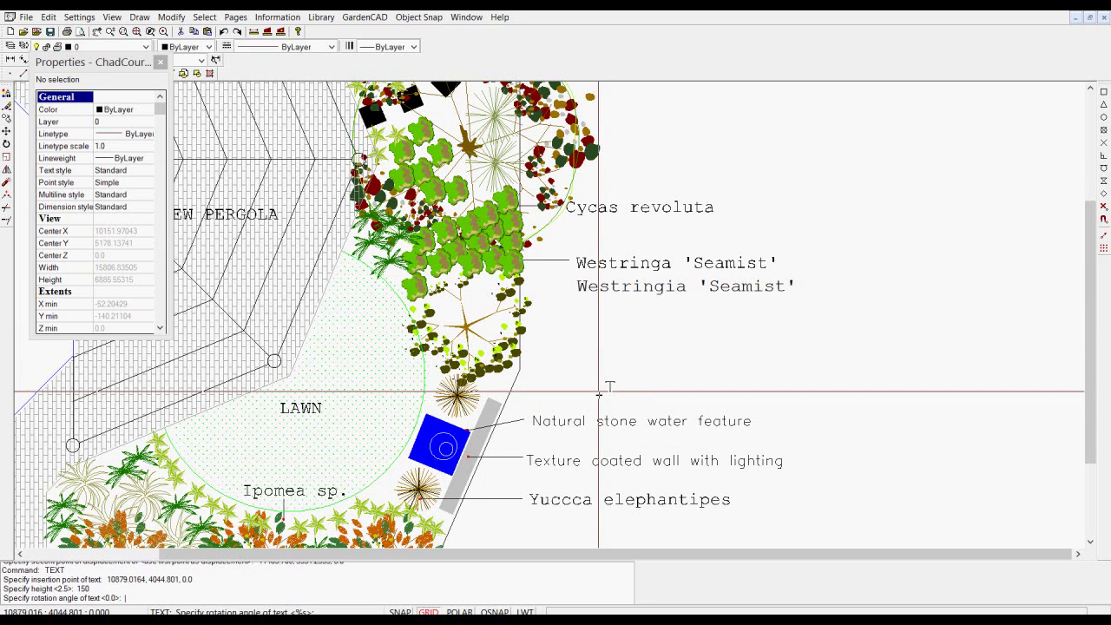
pyautogui.press('Return')
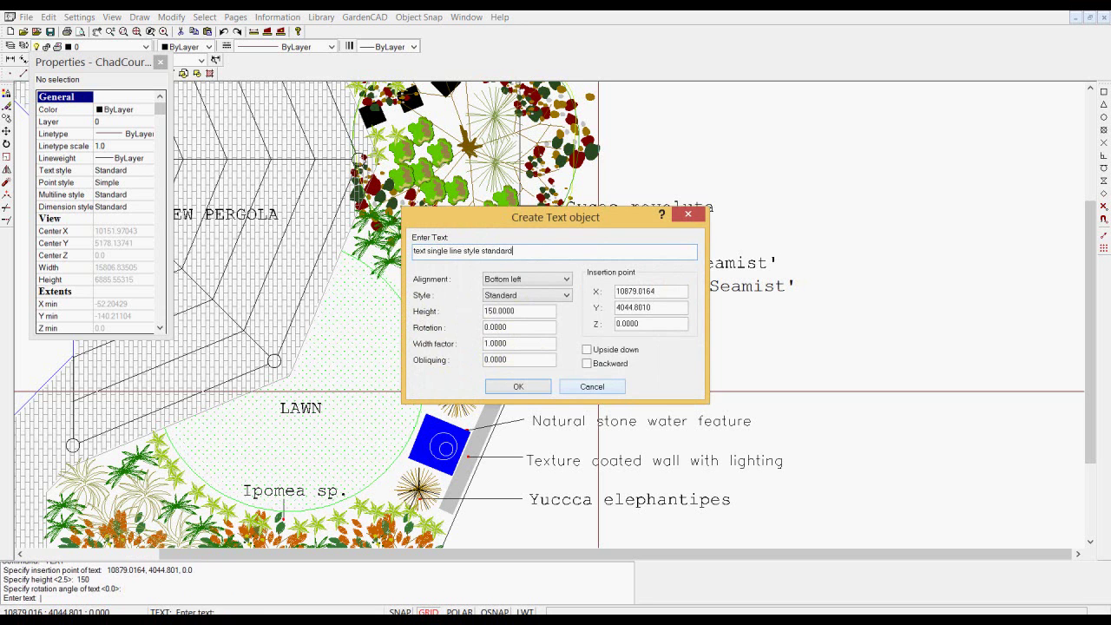
pyautogui.click(518, 386)
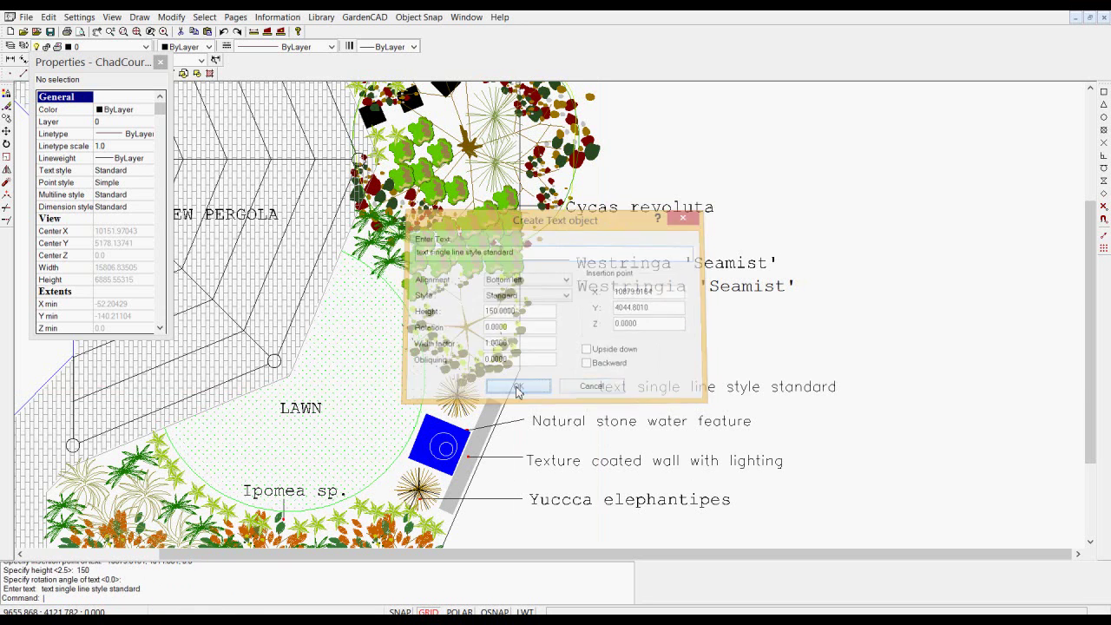
pyautogui.click(739, 388)
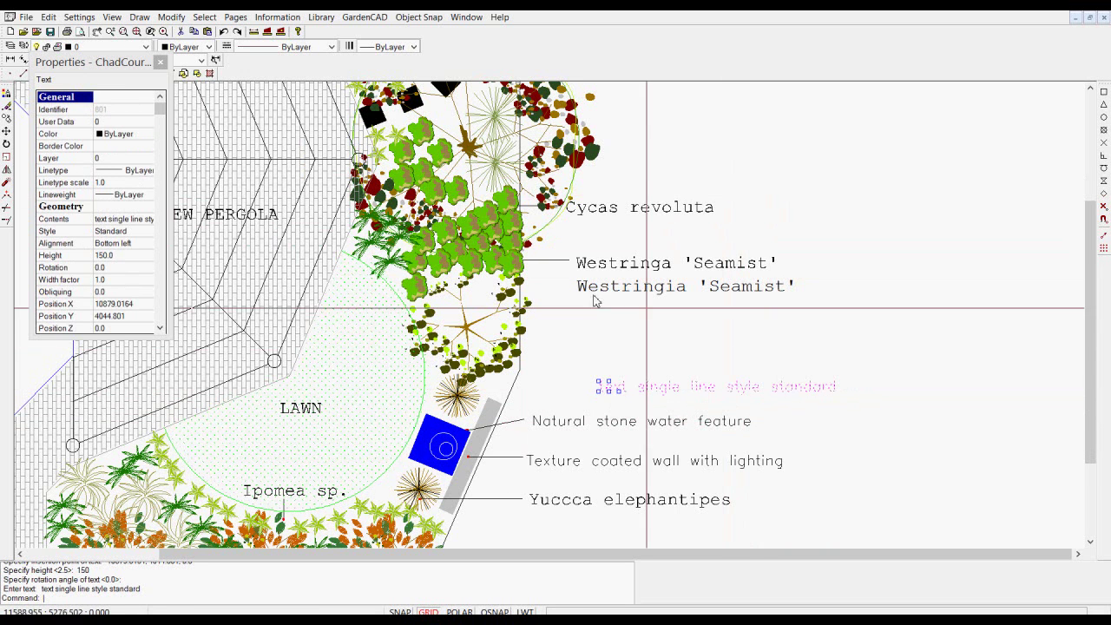
pyautogui.press('Escape')
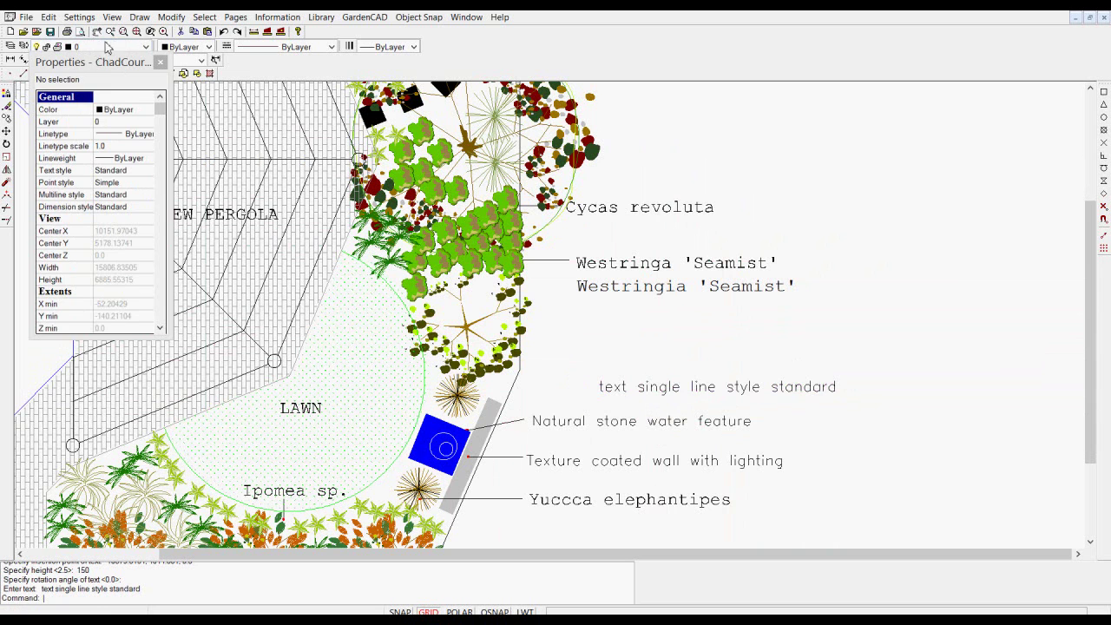
# Place the Windows text "text in style standrad windows" just above the new single-line text, with height 150 and rotation 0.
pyautogui.click(138, 16)
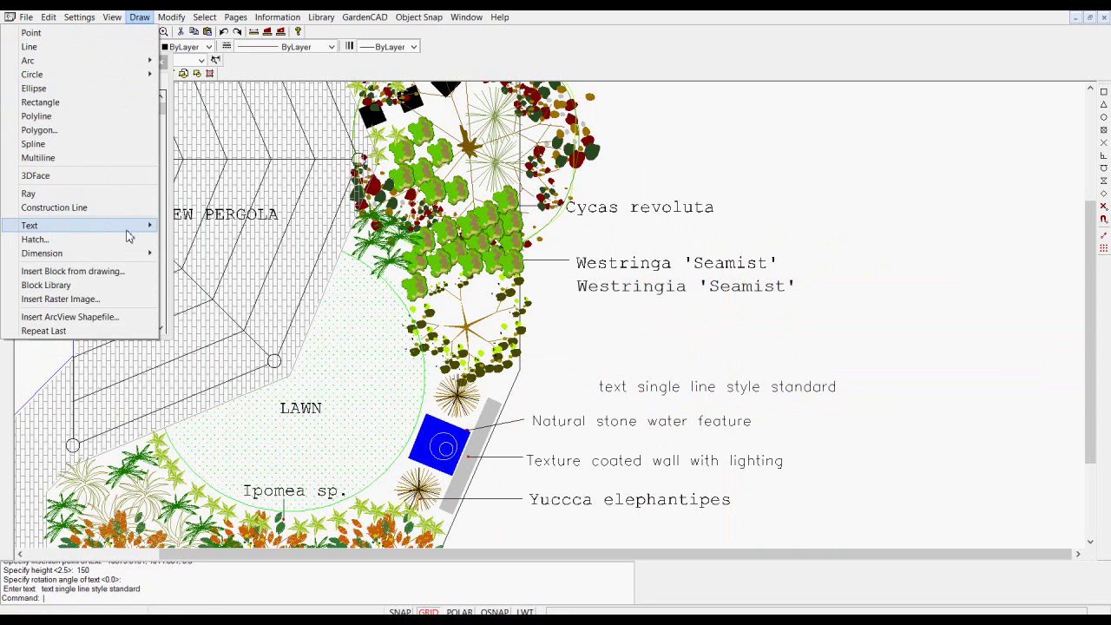
pyautogui.moveTo(143, 232)
pyautogui.click(196, 251)
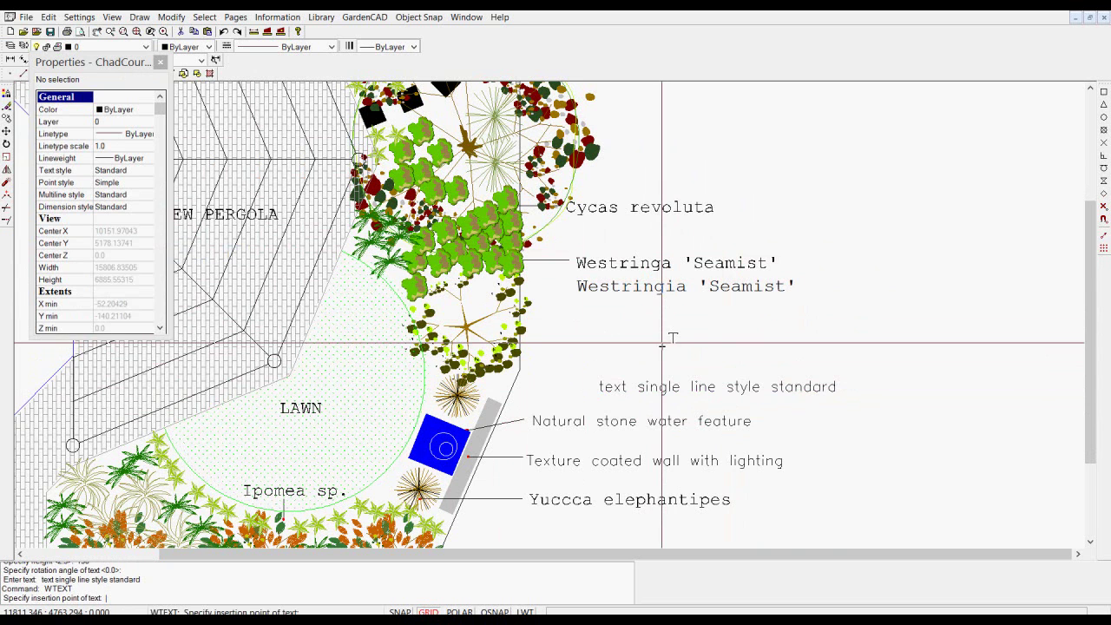
pyautogui.click(602, 365)
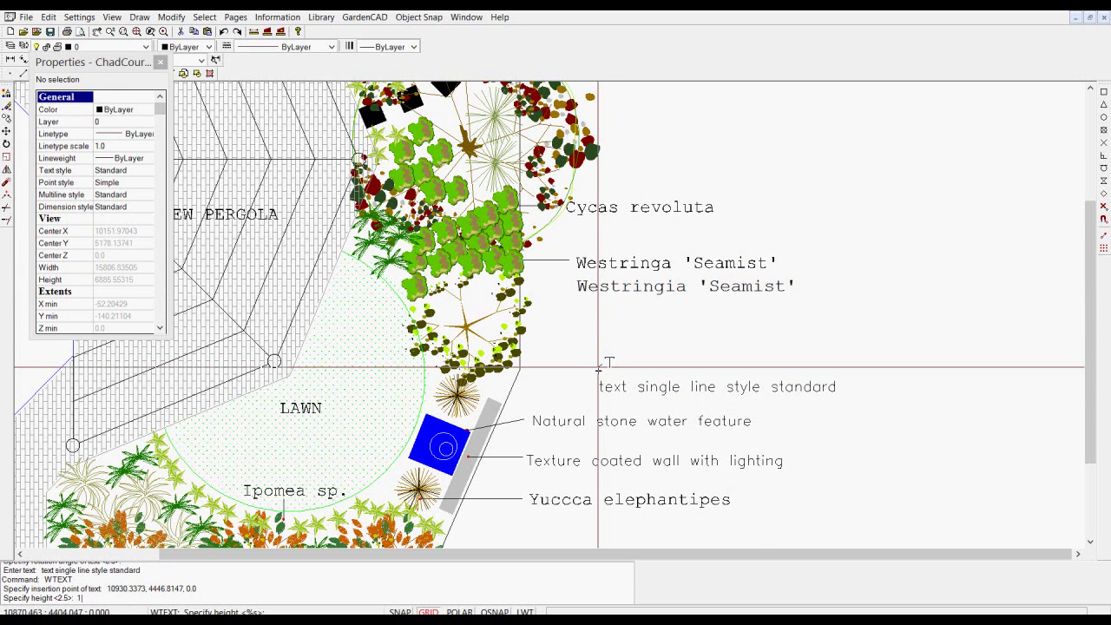
pyautogui.write('150')
pyautogui.press('Return')
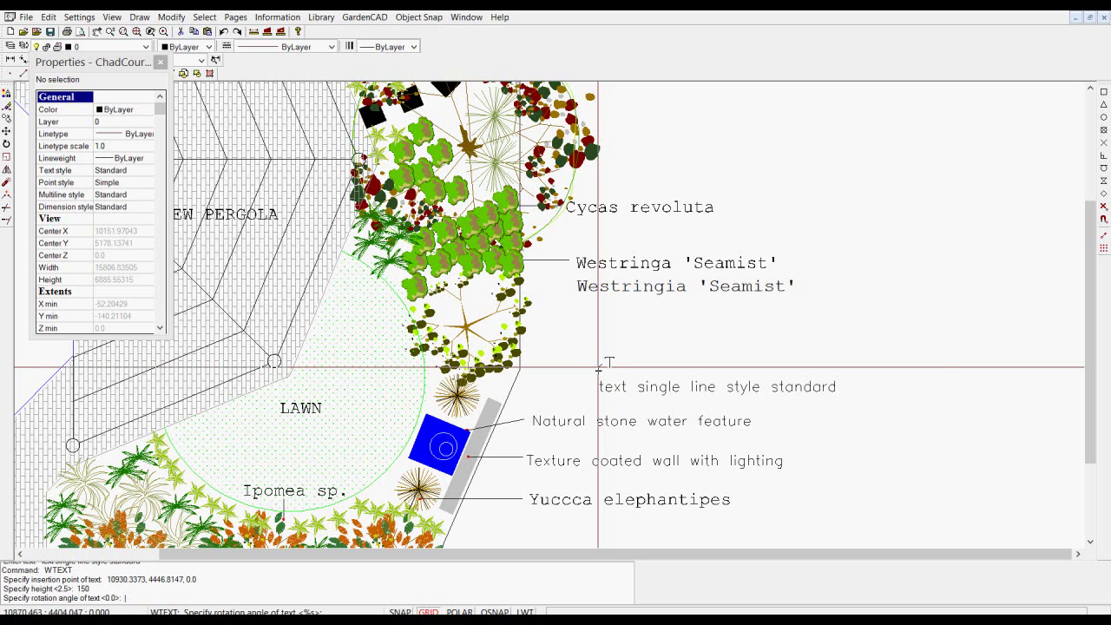
pyautogui.press('Return')
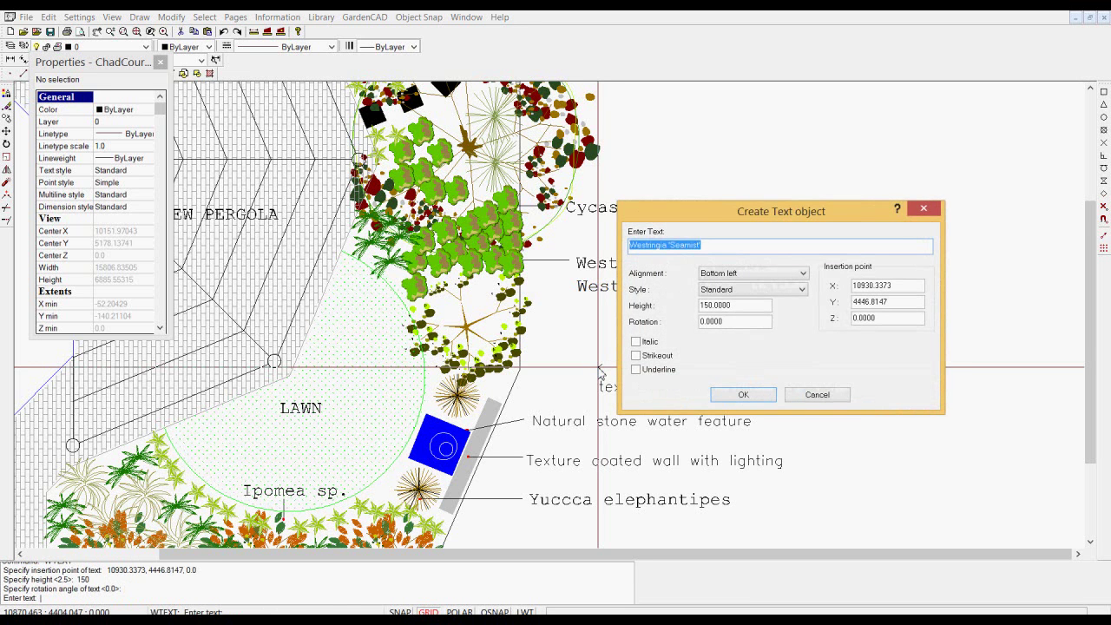
pyautogui.press('BackSpace')
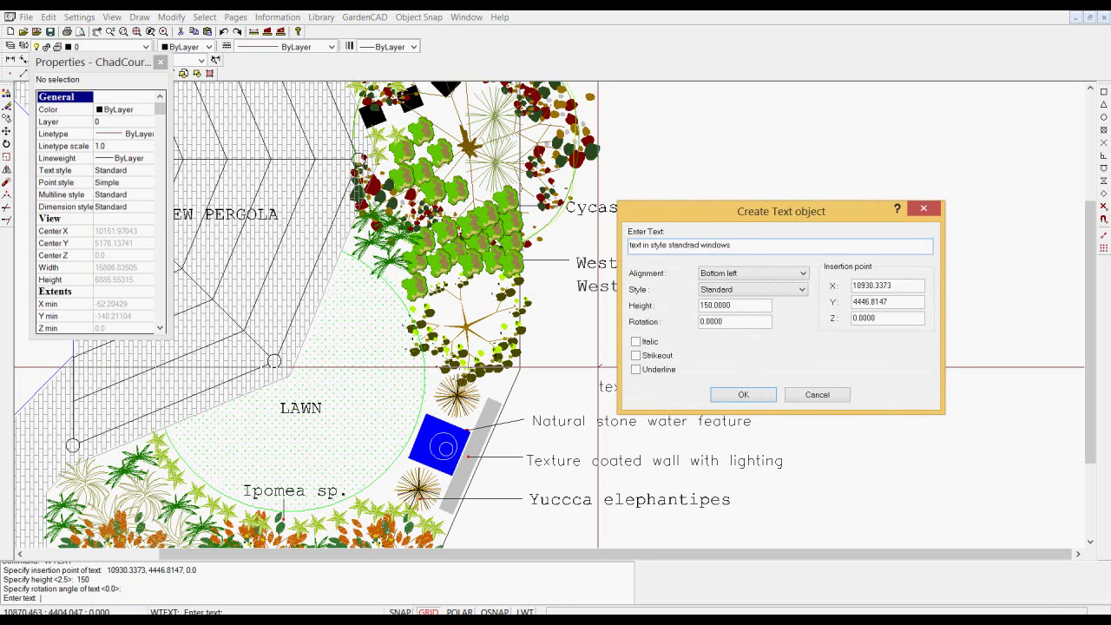
pyautogui.click(743, 394)
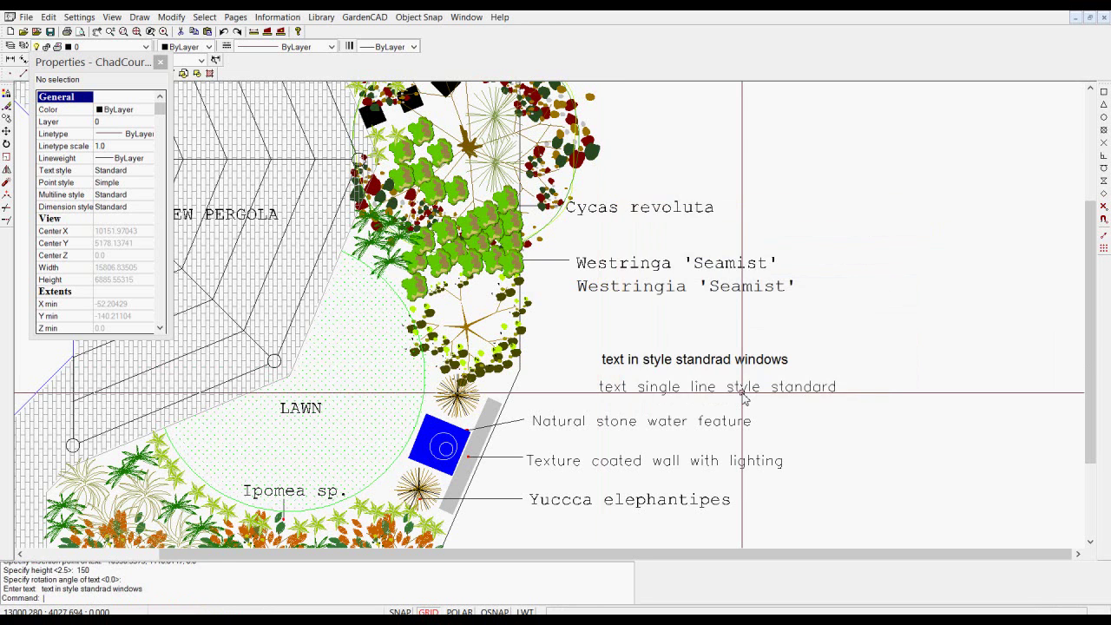
# Review the font names available for the Standard text style without changing its font.
pyautogui.scroll(2, 710, 382)
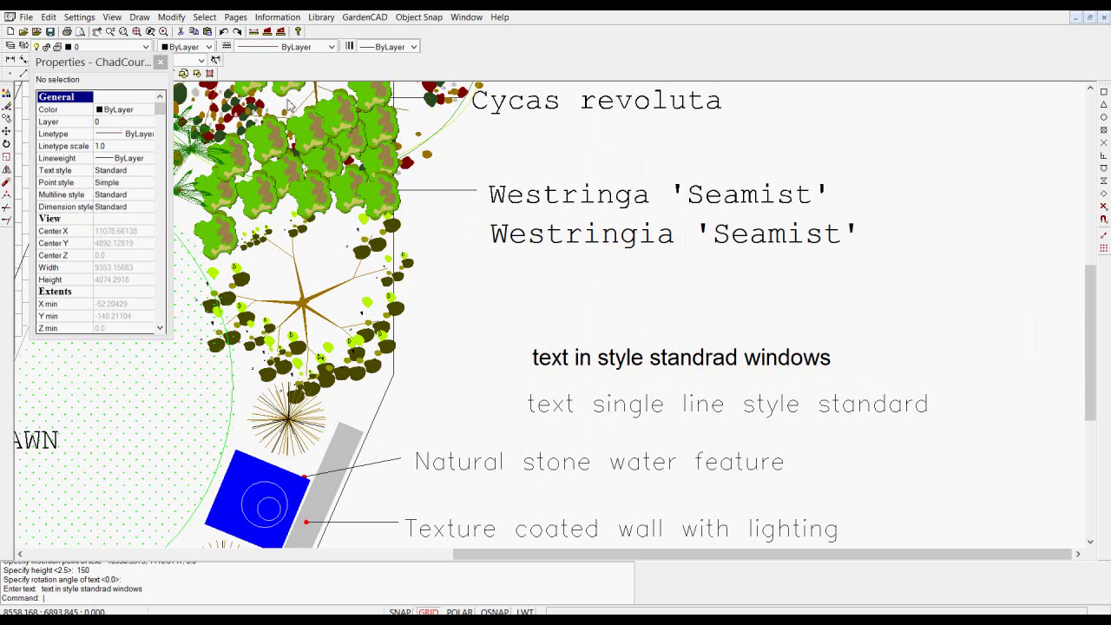
pyautogui.click(78, 16)
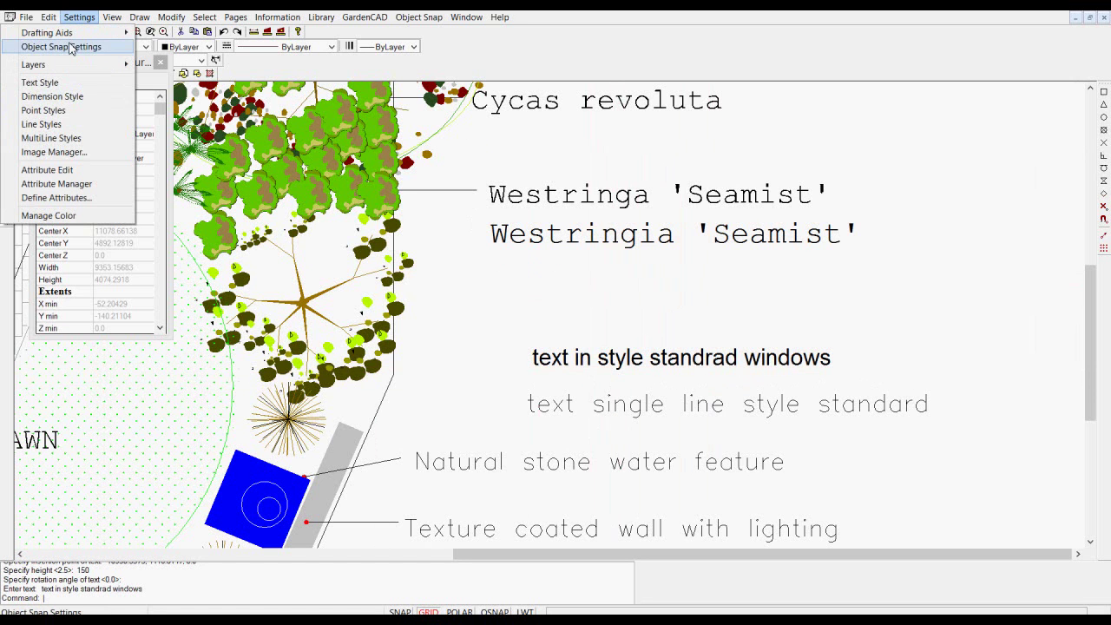
pyautogui.click(72, 87)
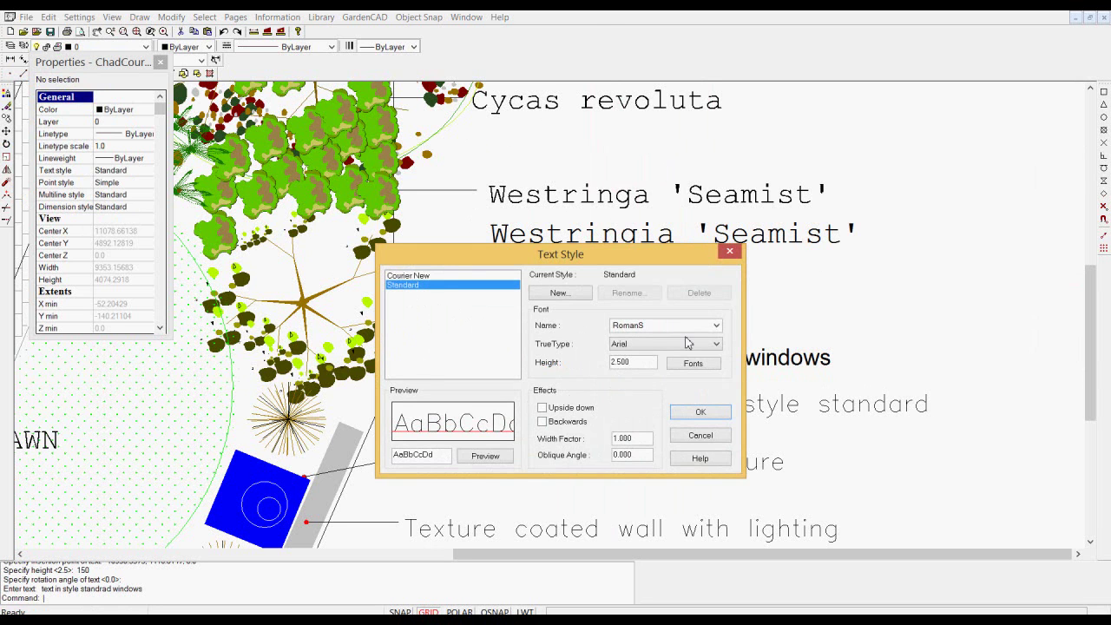
pyautogui.click(716, 326)
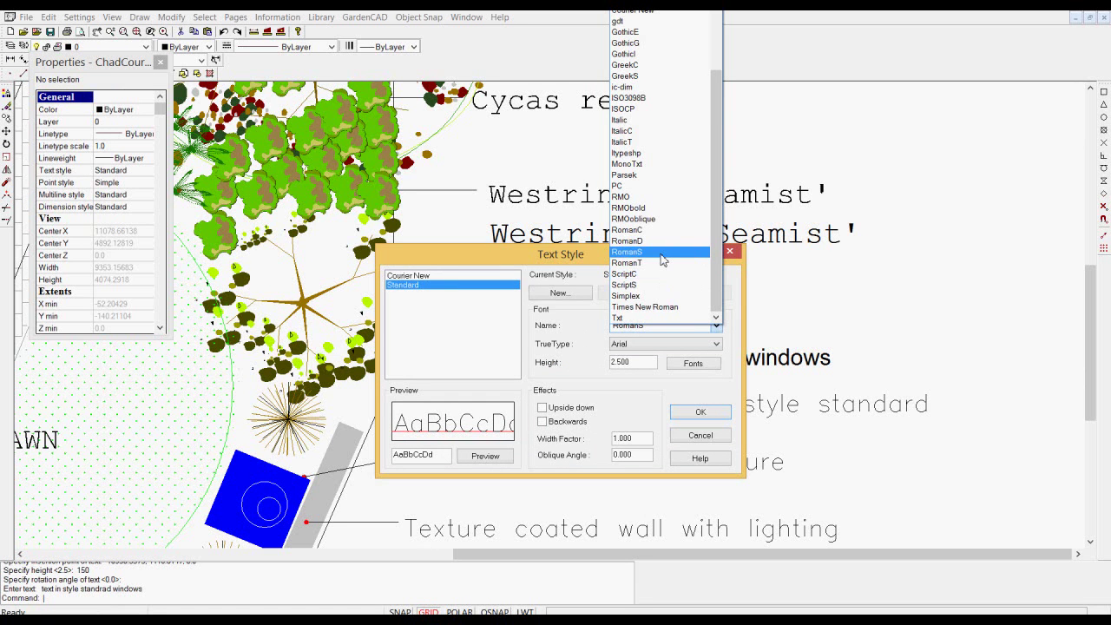
pyautogui.click(604, 385)
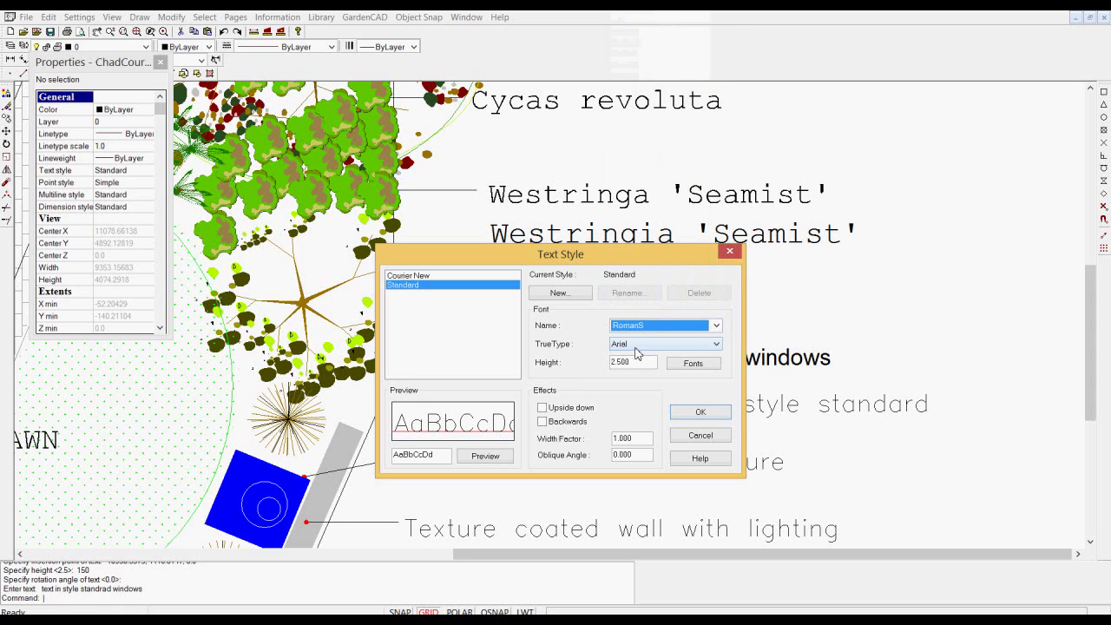
pyautogui.click(729, 252)
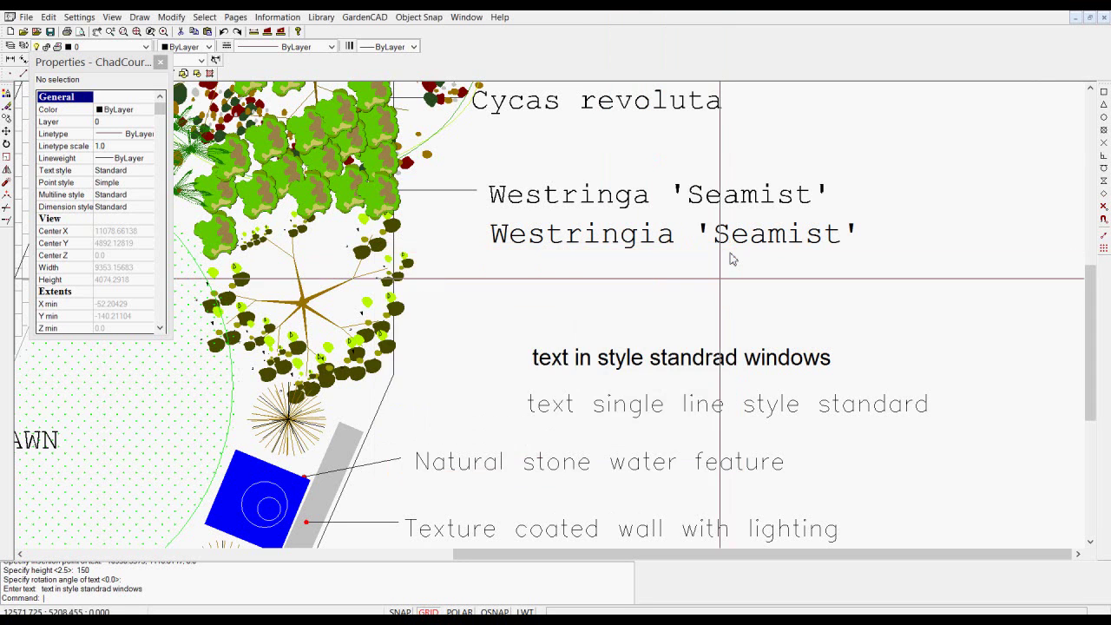
# Compare the properties of the single-line text and the Windows text placed in the Standard style.
pyautogui.click(684, 406)
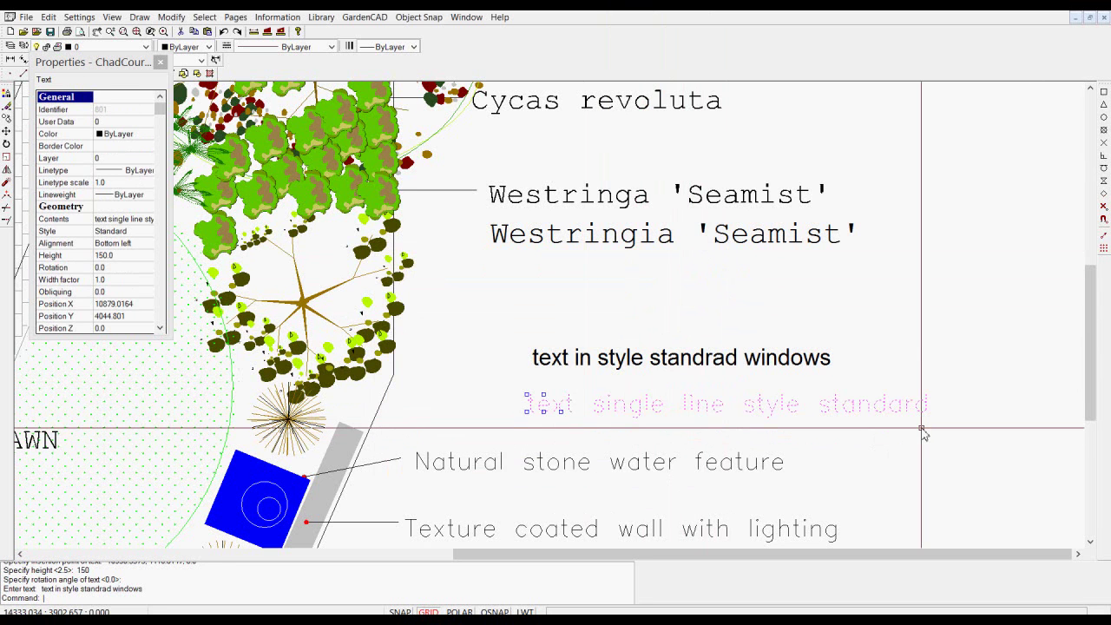
pyautogui.press('Escape')
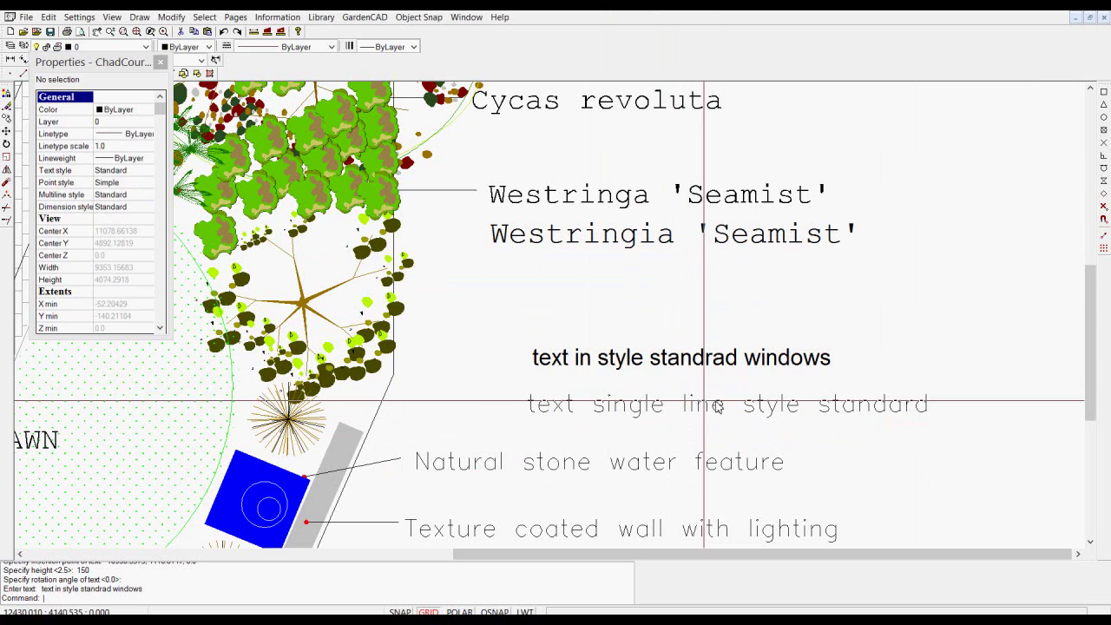
pyautogui.click(606, 362)
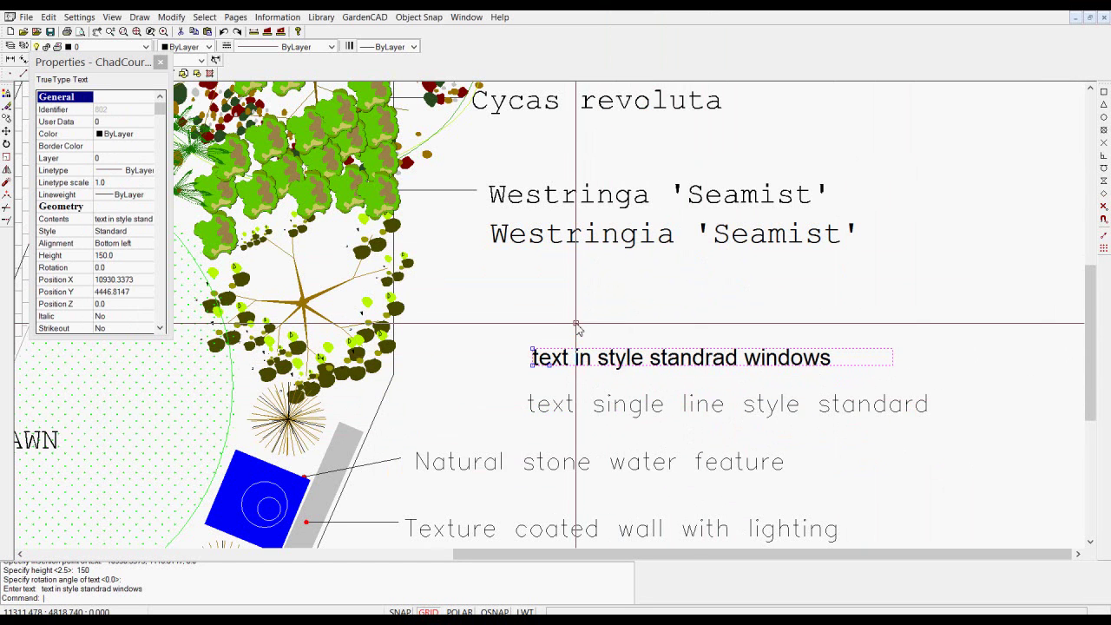
pyautogui.press('Escape')
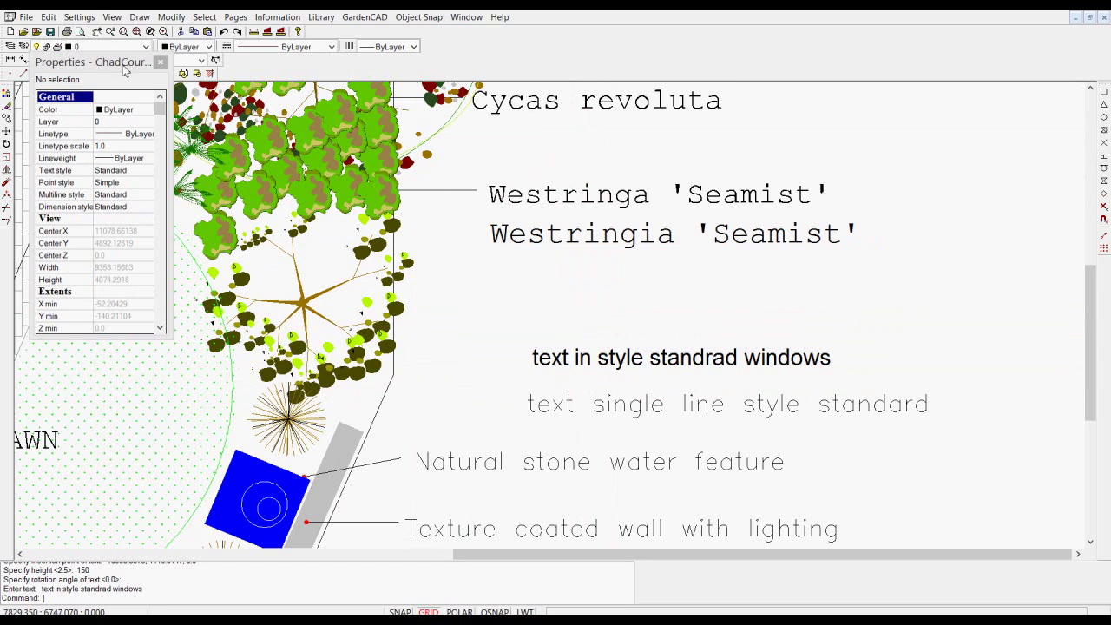
# Select the Courier New text style and review its available font names and TrueType fonts without changing them.
pyautogui.click(78, 18)
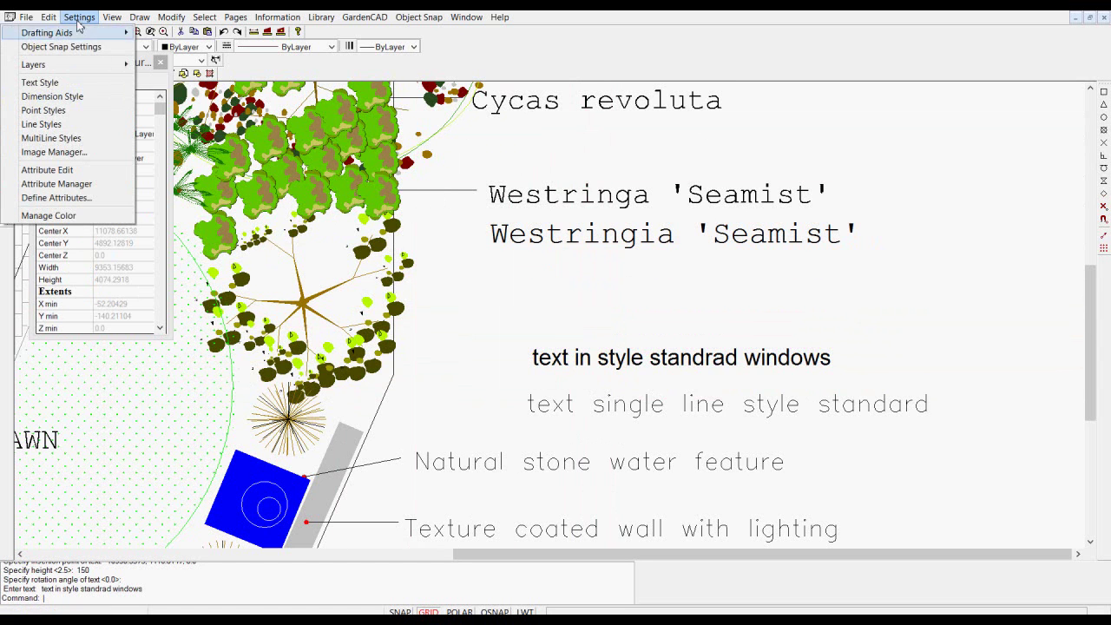
pyautogui.click(69, 83)
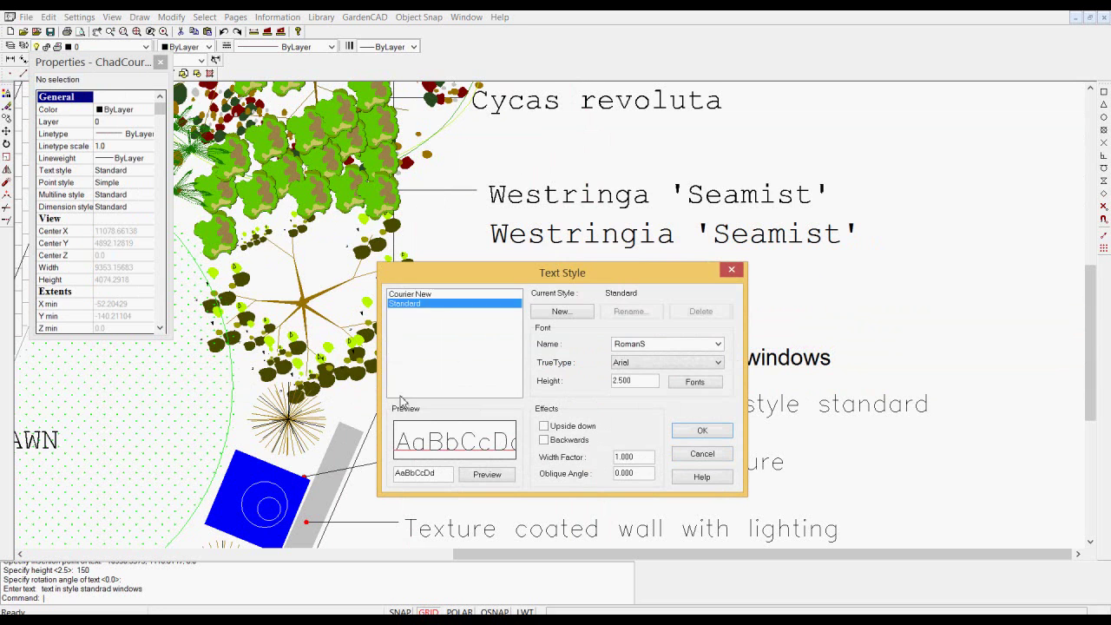
pyautogui.click(423, 294)
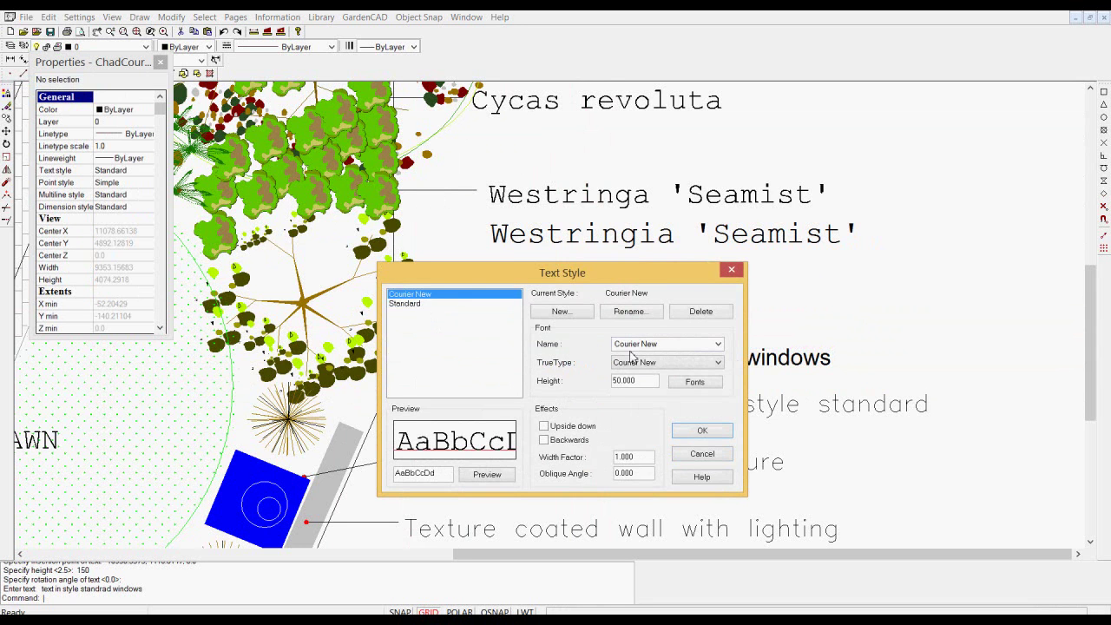
pyautogui.click(719, 345)
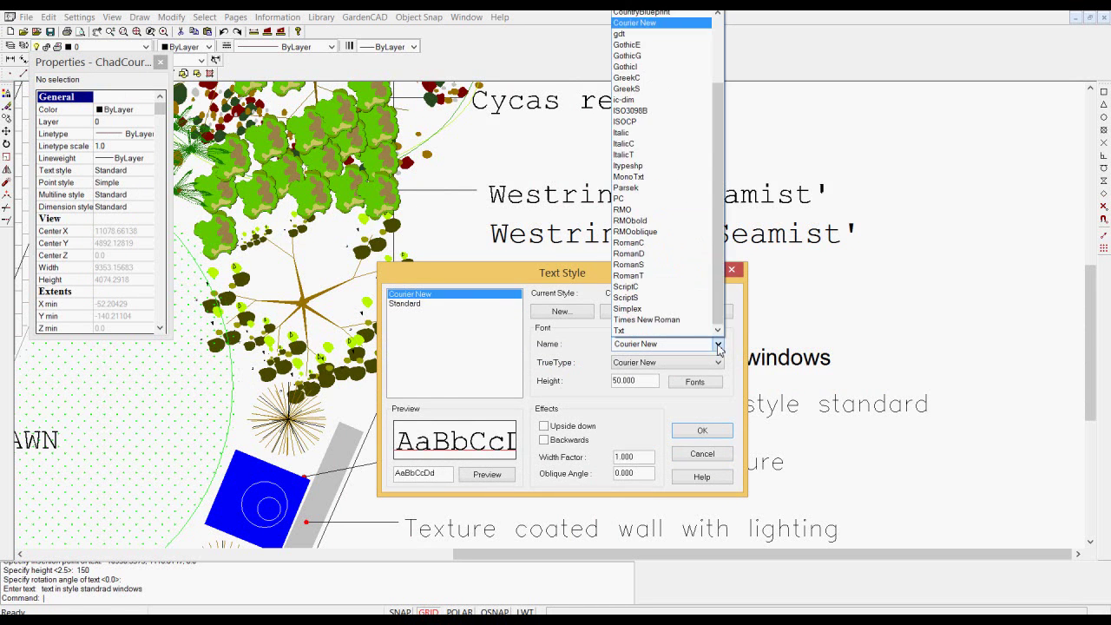
pyautogui.moveTo(721, 279); pyautogui.dragTo(719, 226)
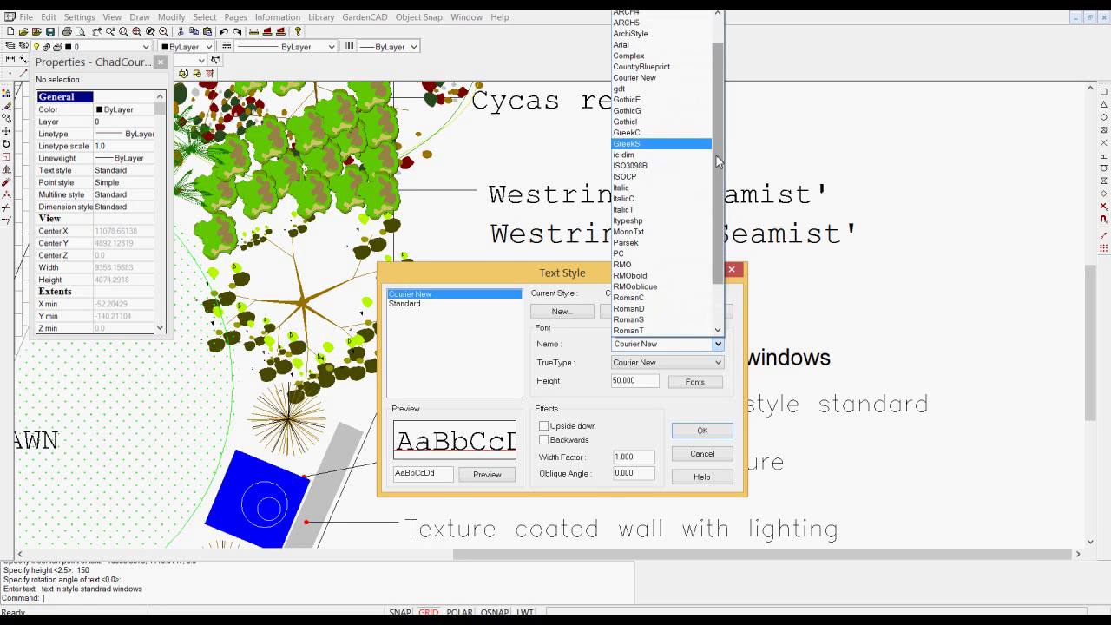
pyautogui.moveTo(716, 155); pyautogui.dragTo(712, 125)
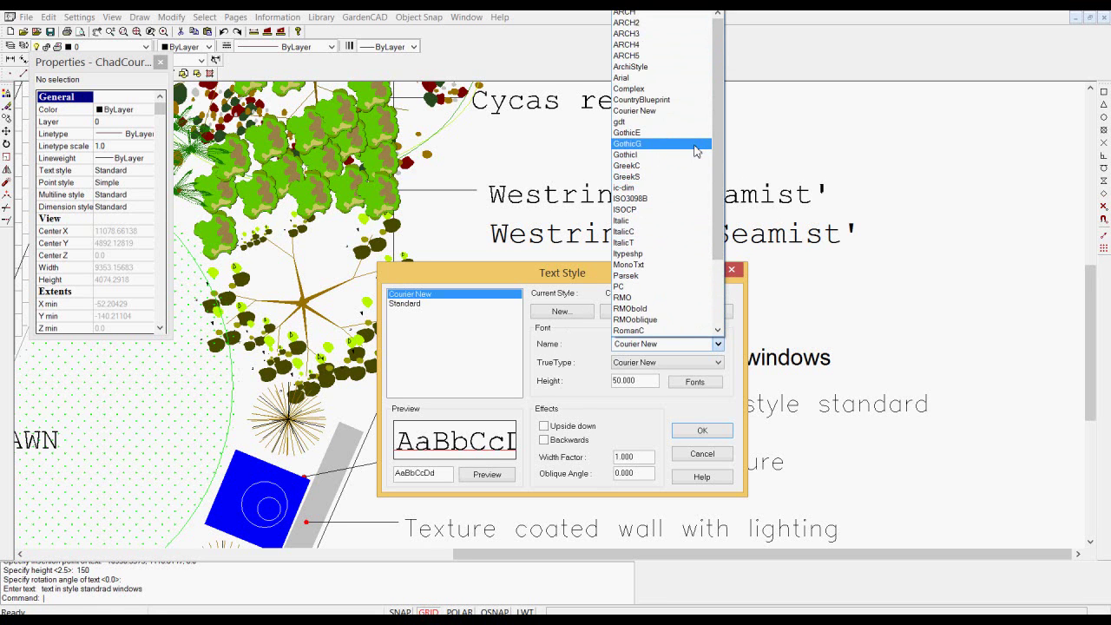
pyautogui.click(899, 281)
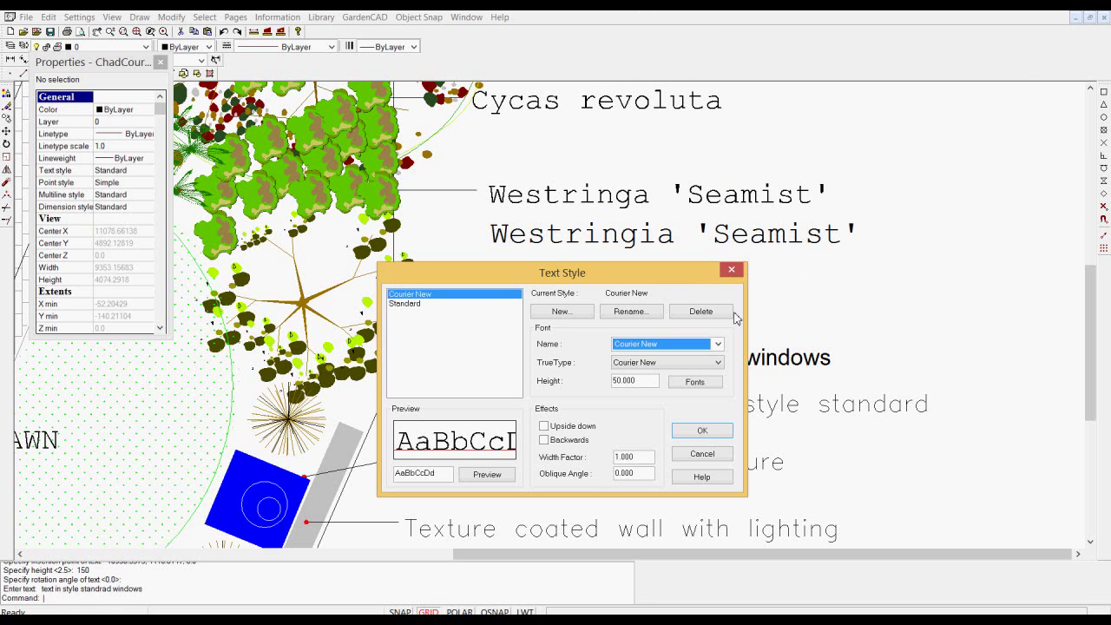
pyautogui.click(718, 362)
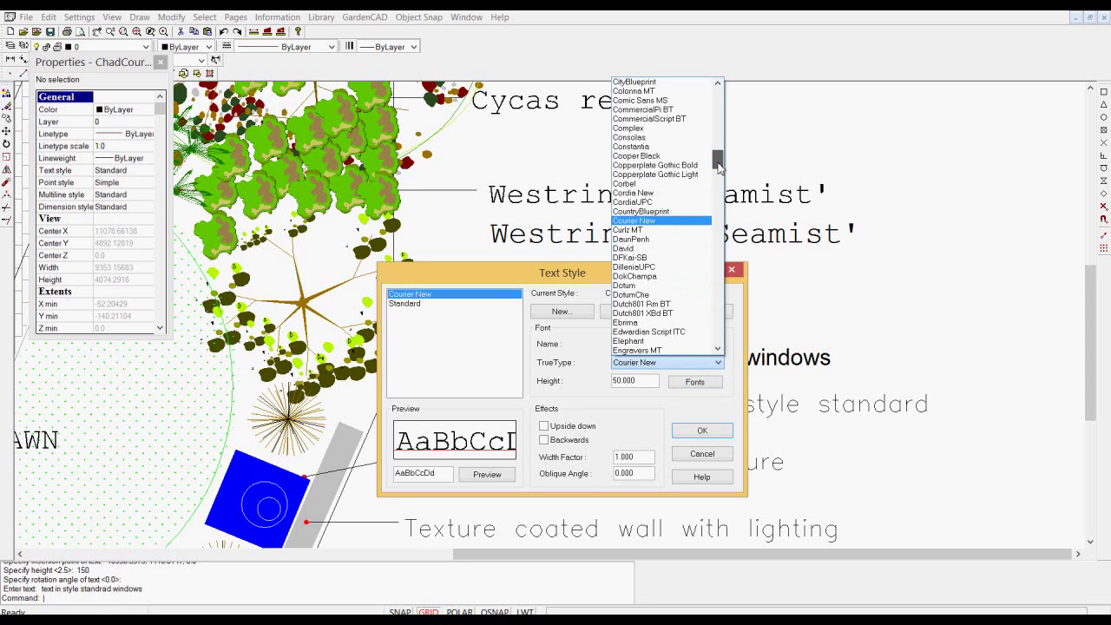
pyautogui.click(827, 289)
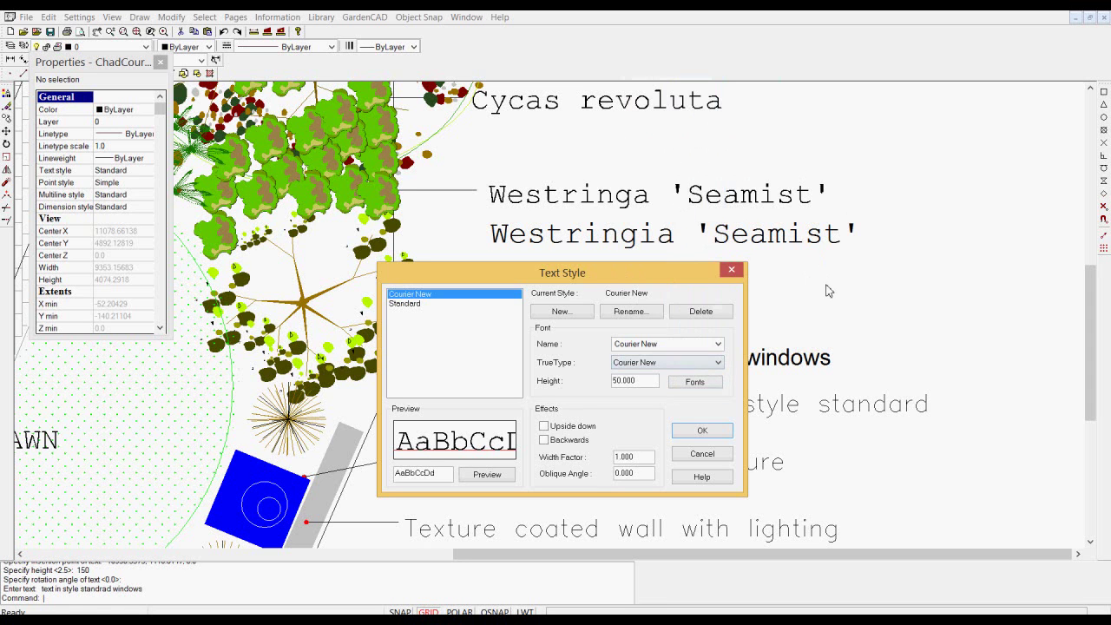
pyautogui.click(730, 272)
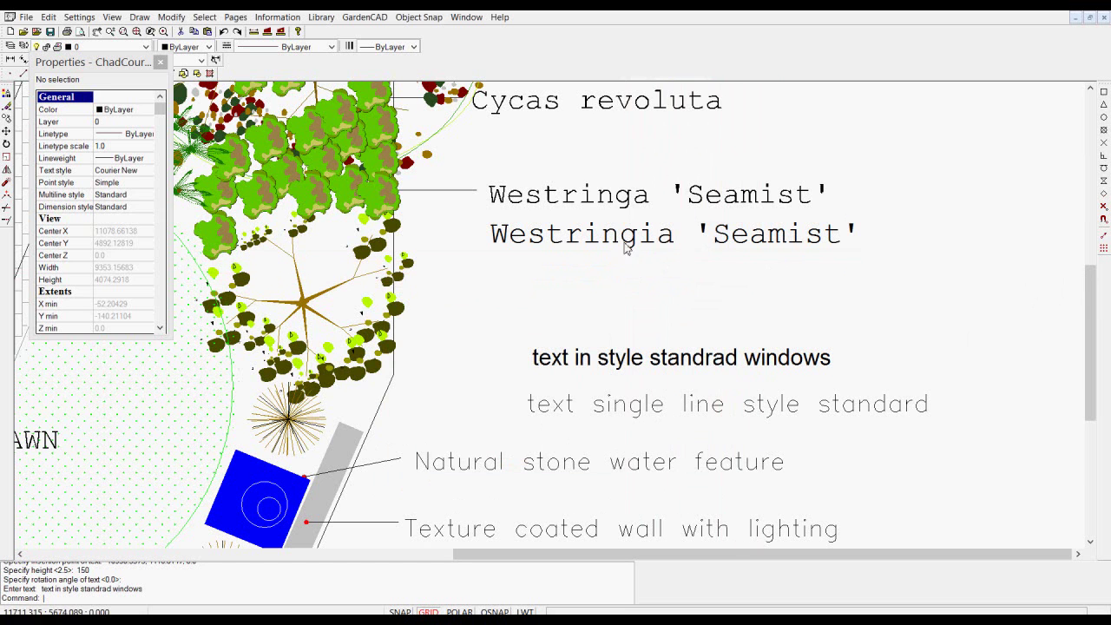
# Compare the properties of the "Westringa 'Seamist'" label and the "Westringia 'Seamist'" label below it.
pyautogui.click(628, 205)
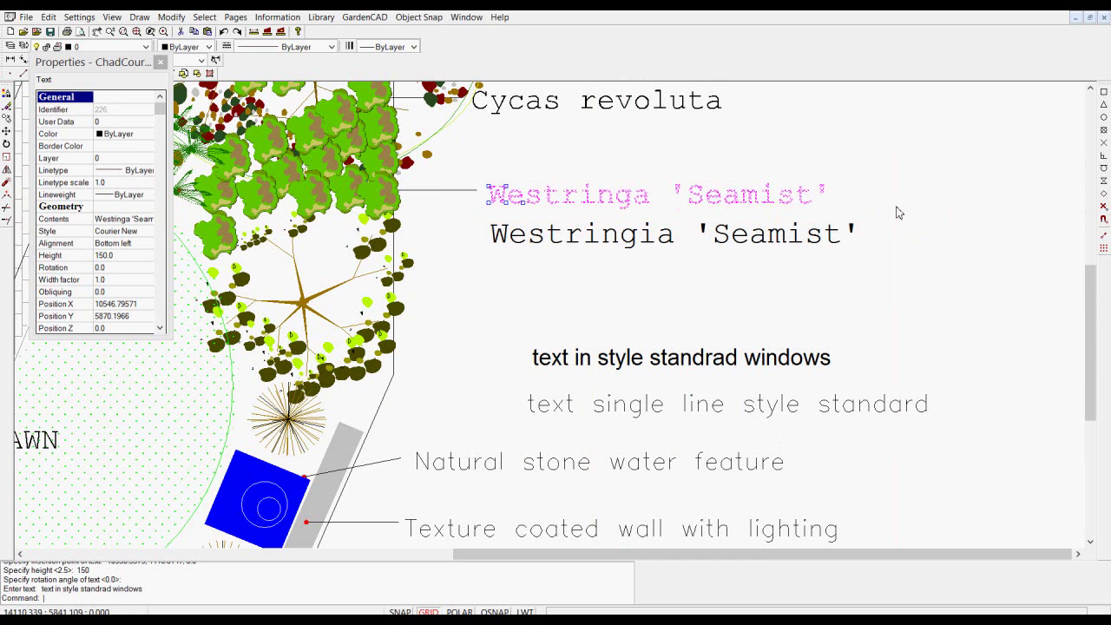
pyautogui.press('Escape')
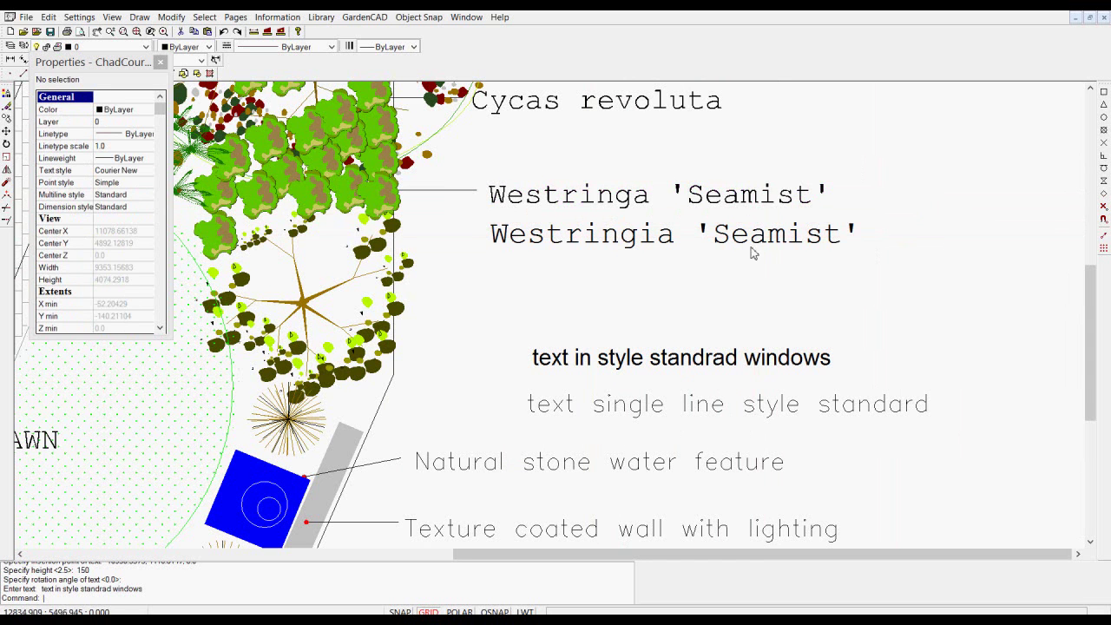
pyautogui.click(628, 244)
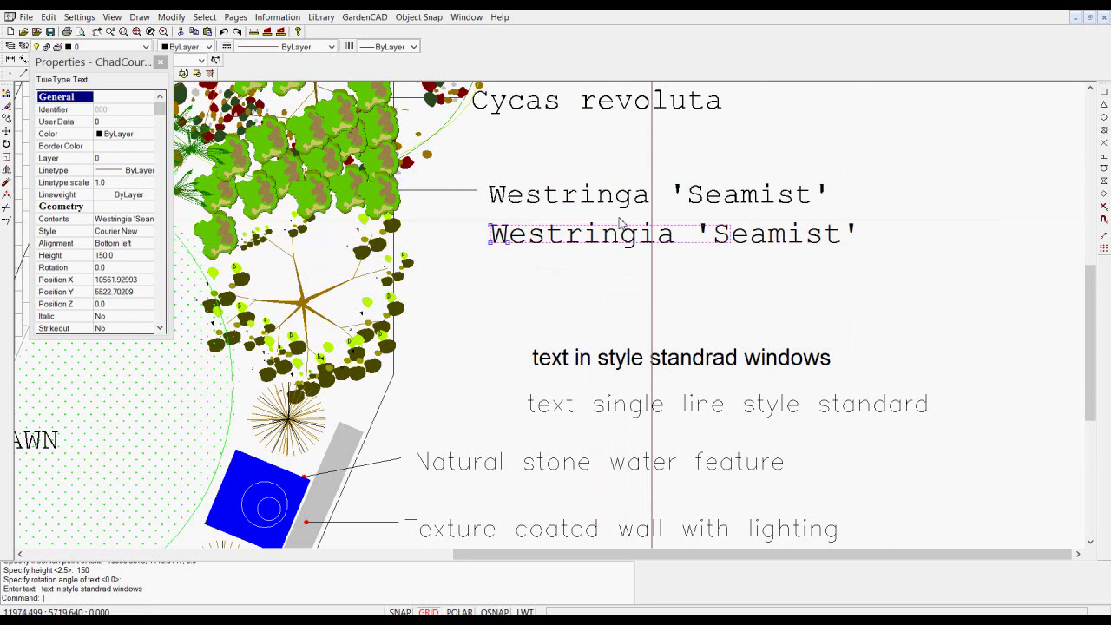
pyautogui.press('Escape')
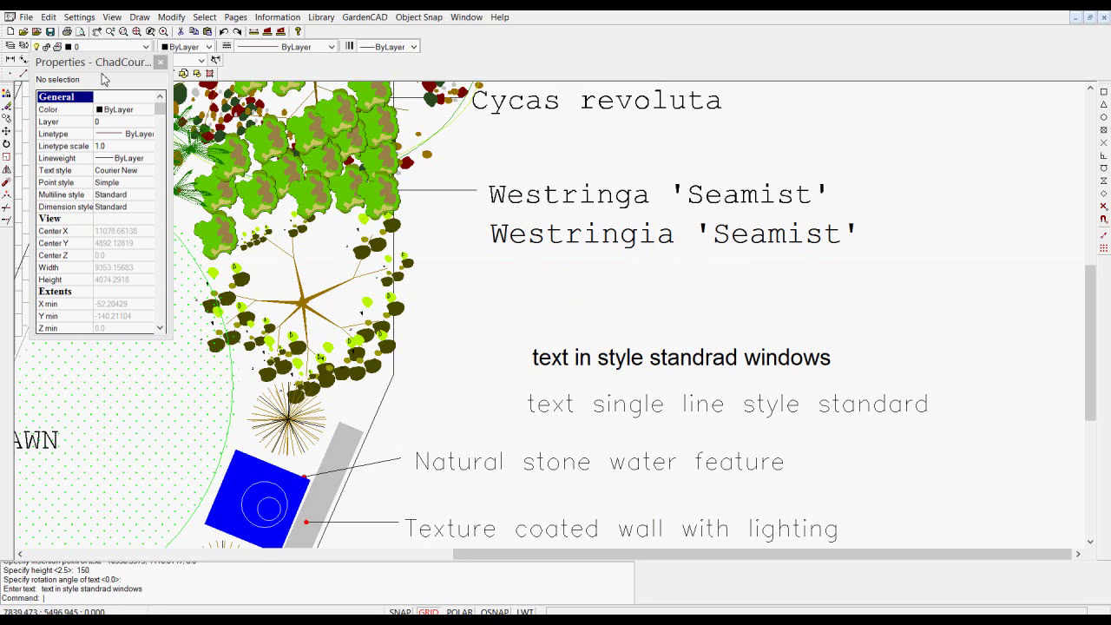
# Create a new text style named "Hand".
pyautogui.click(78, 17)
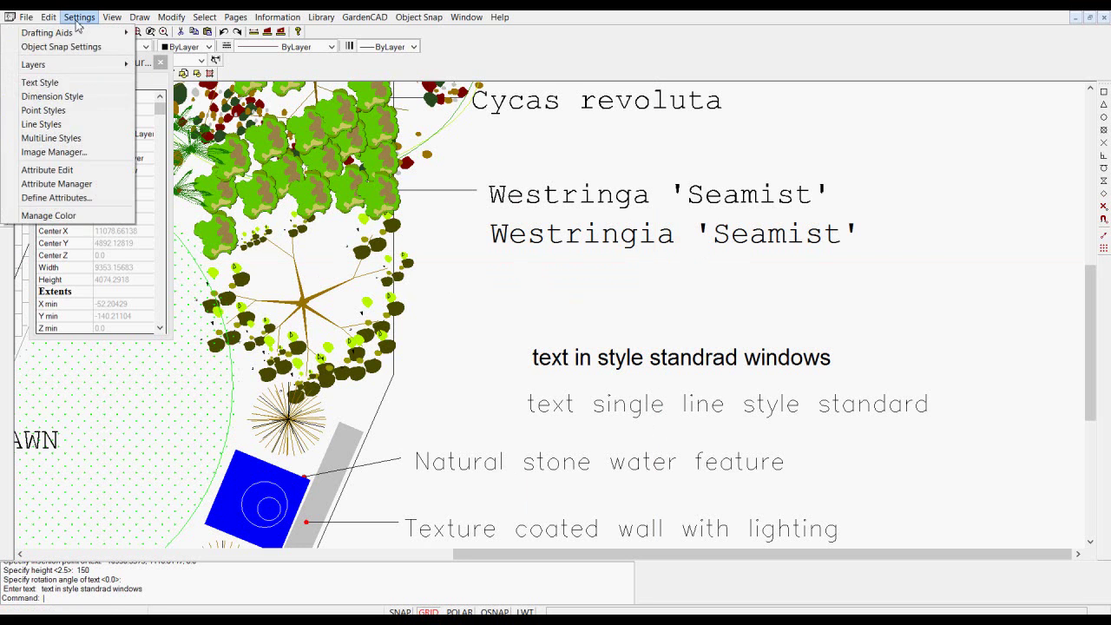
pyautogui.click(48, 83)
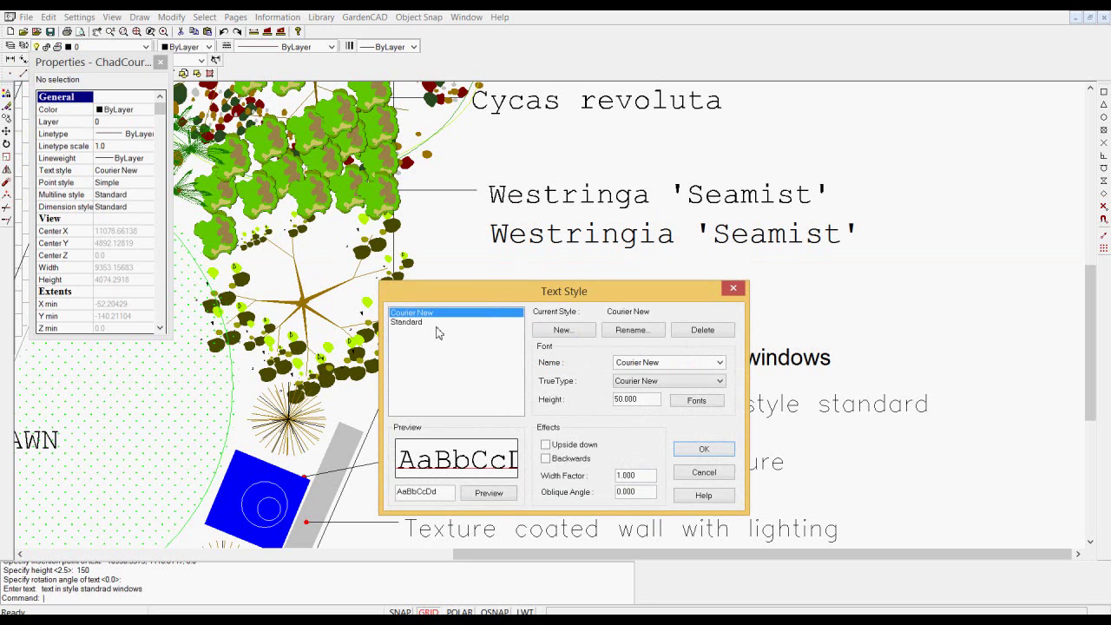
pyautogui.click(563, 333)
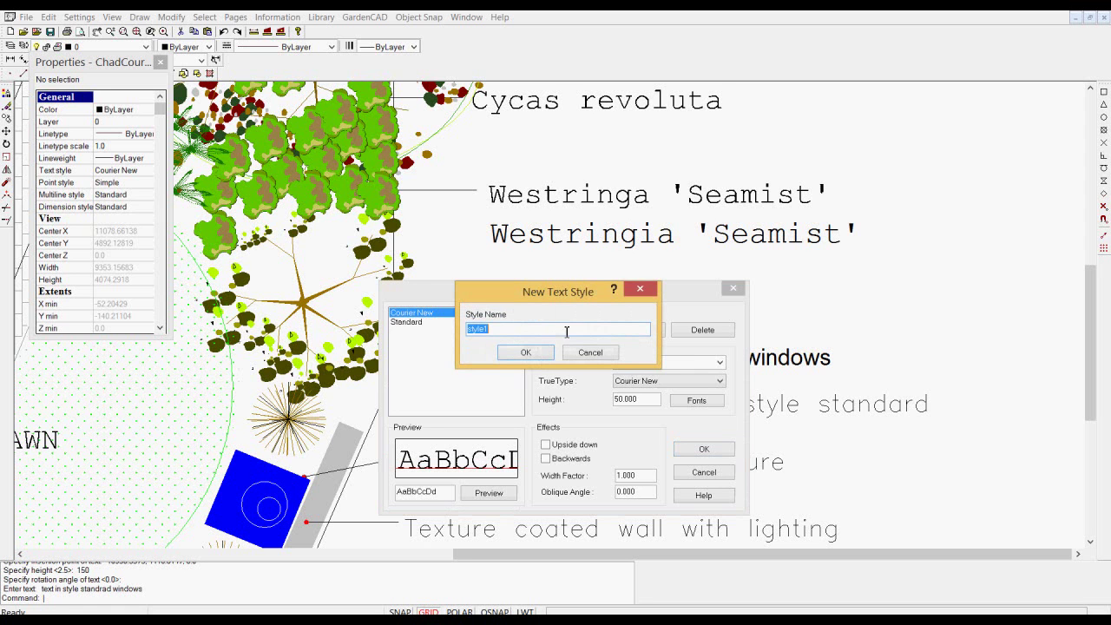
pyautogui.write('Hand')
pyautogui.click(525, 353)
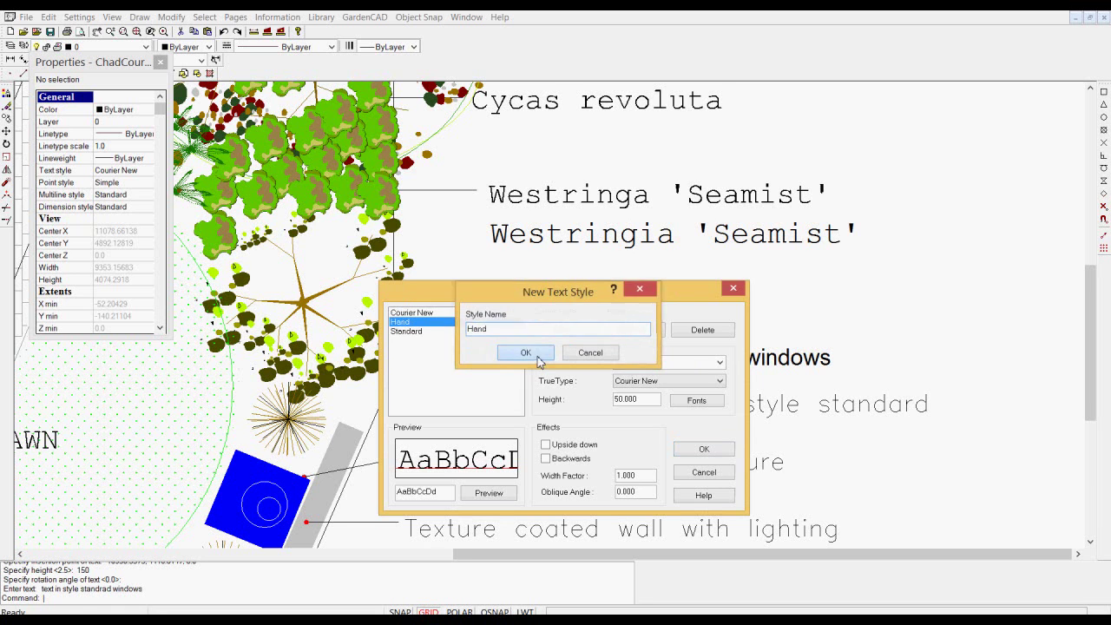
# Set the Hand style's font name to ARCH2 and its TrueType font to Comic Sans MS, preview it and apply the style.
pyautogui.click(720, 361)
pyautogui.moveTo(718, 265); pyautogui.dragTo(718, 176)
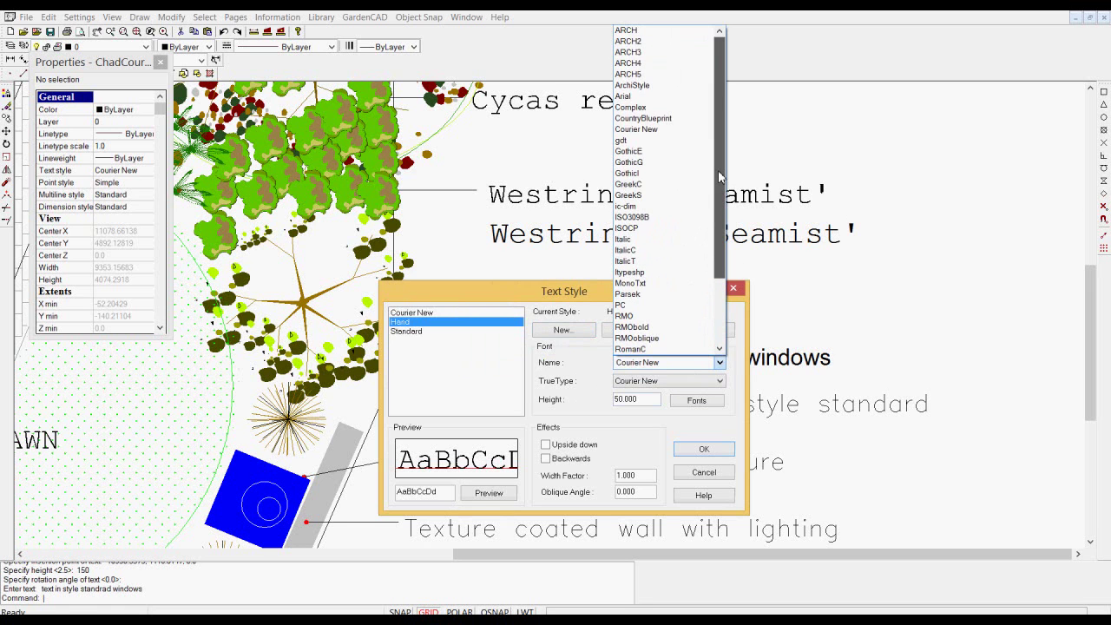
pyautogui.click(642, 43)
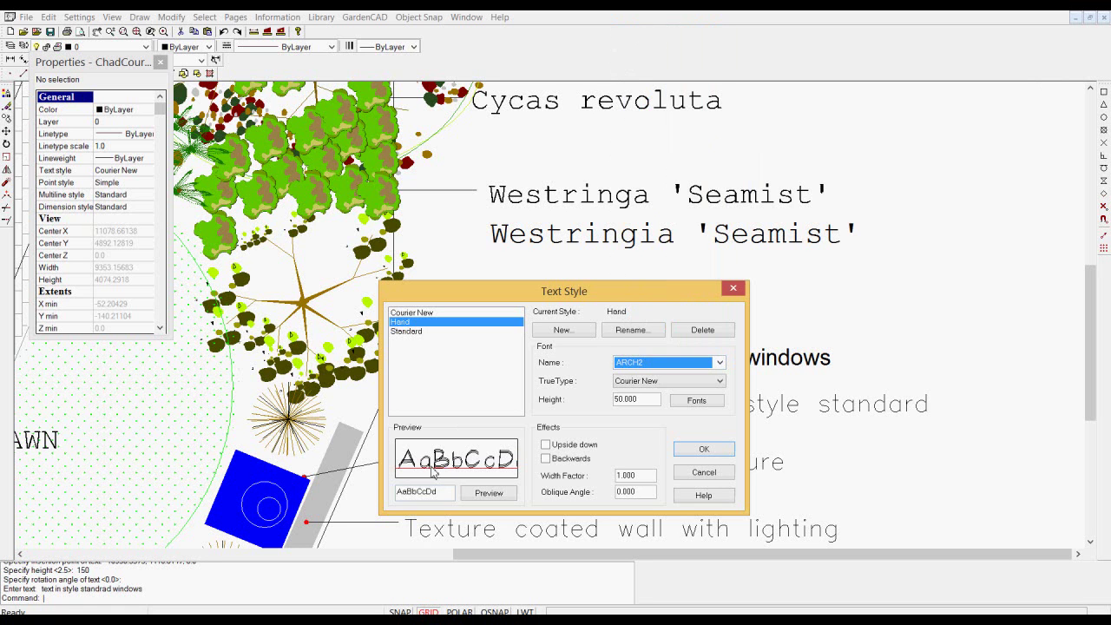
pyautogui.click(719, 383)
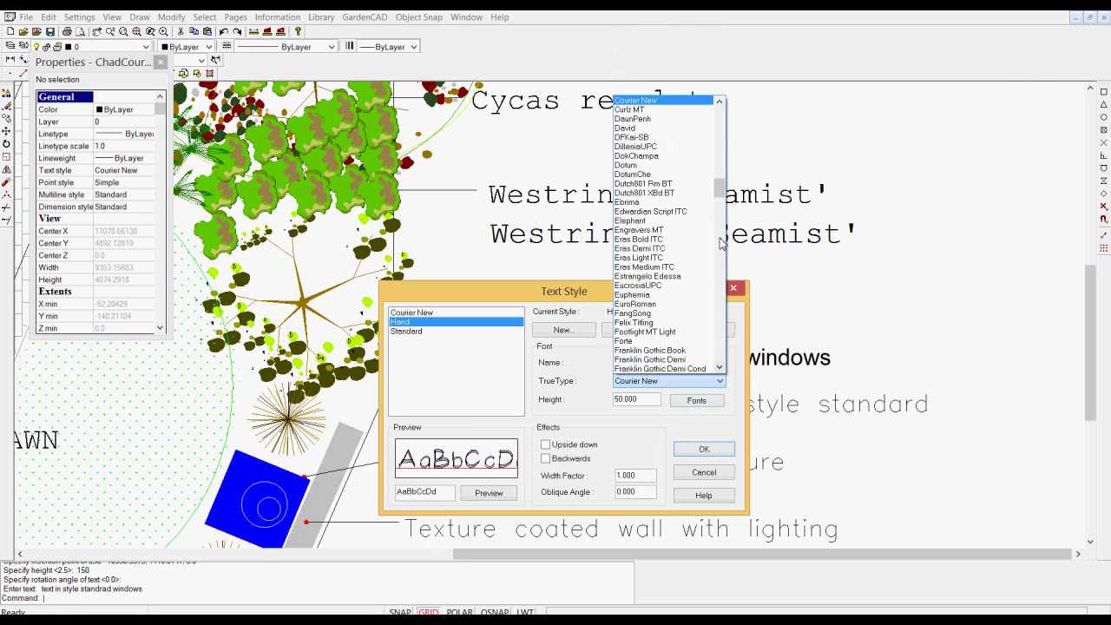
pyautogui.moveTo(722, 197); pyautogui.dragTo(721, 177)
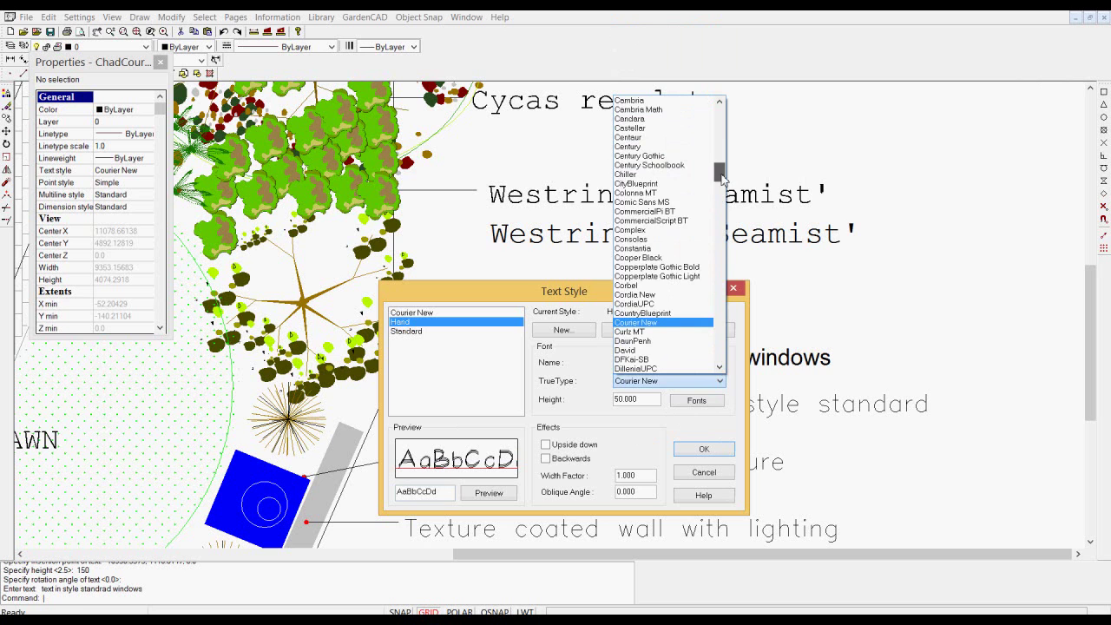
pyautogui.click(671, 203)
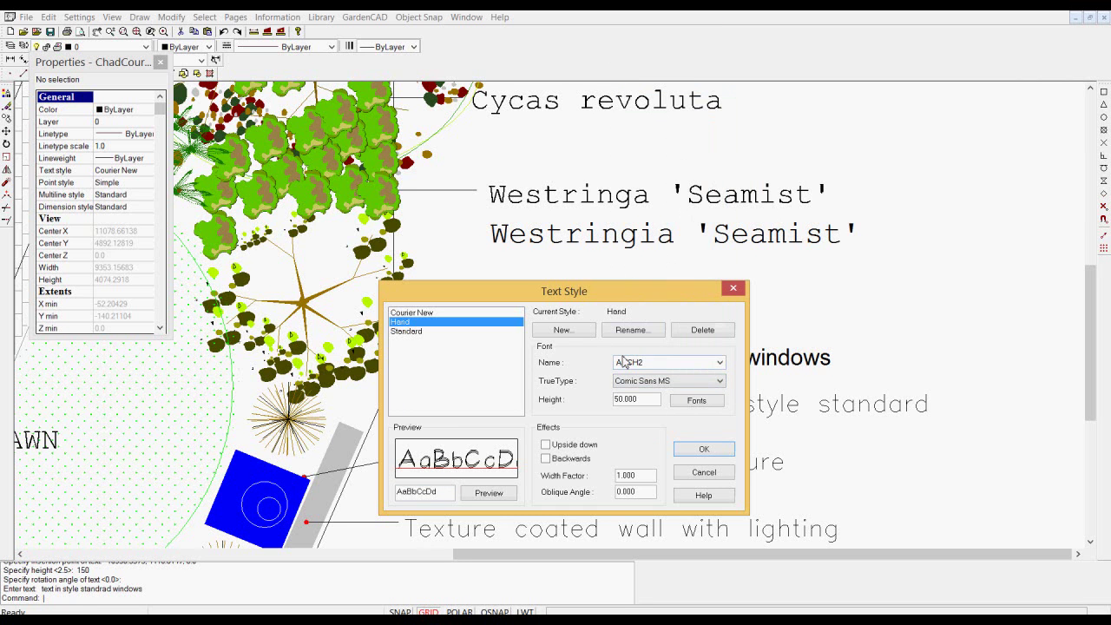
pyautogui.click(489, 493)
pyautogui.click(703, 450)
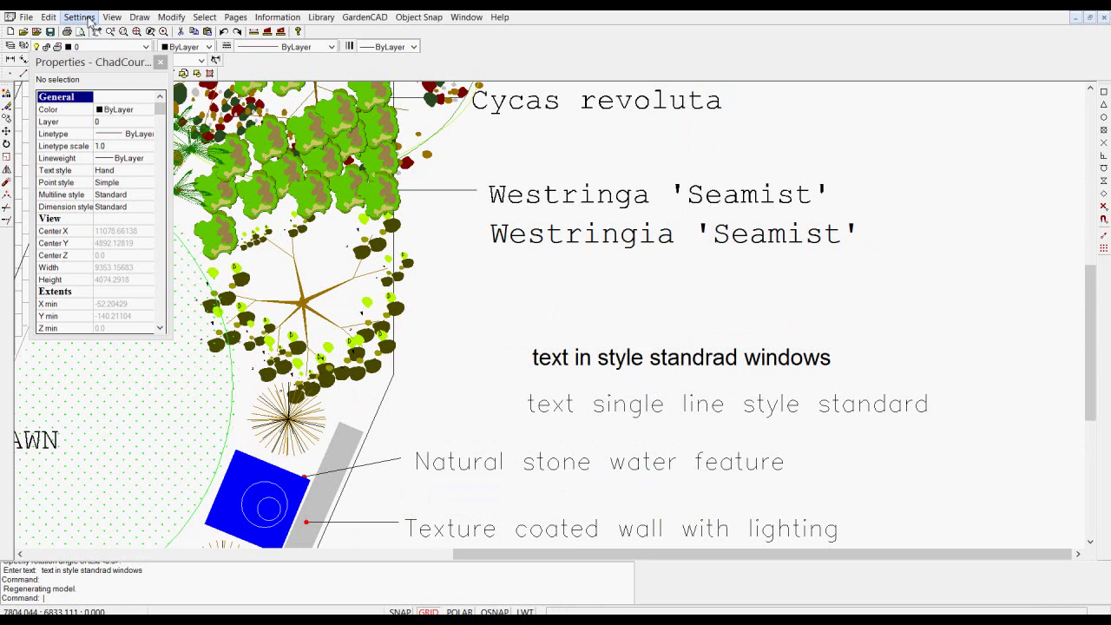
# Begin a single-line text in the Hand style just above the Windows text, with height 150 and rotation 0.
pyautogui.click(139, 18)
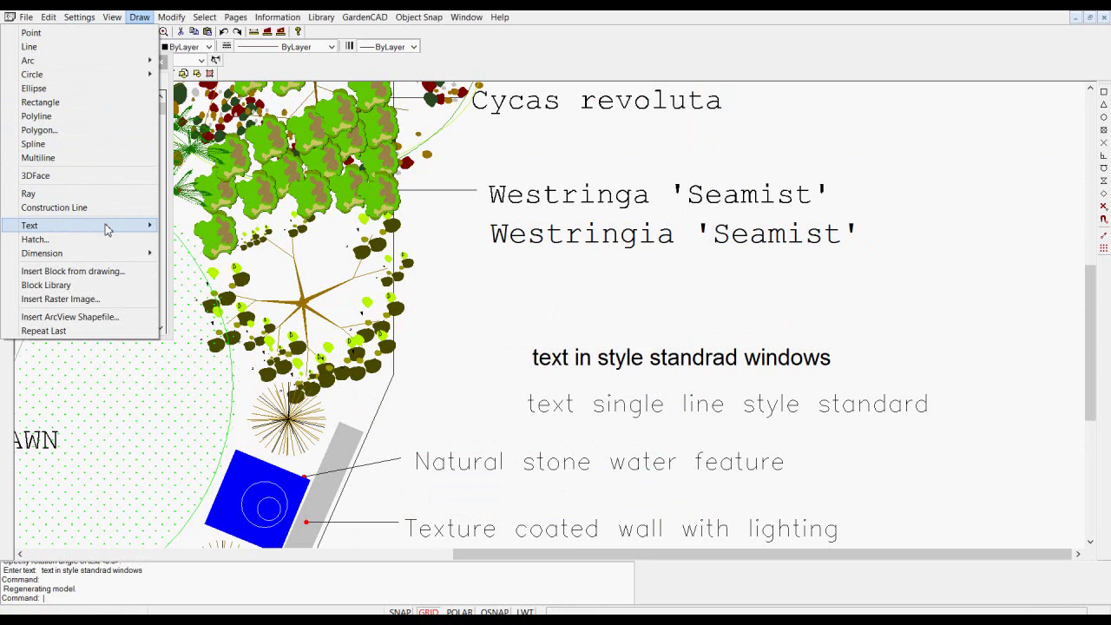
pyautogui.moveTo(111, 228)
pyautogui.click(206, 239)
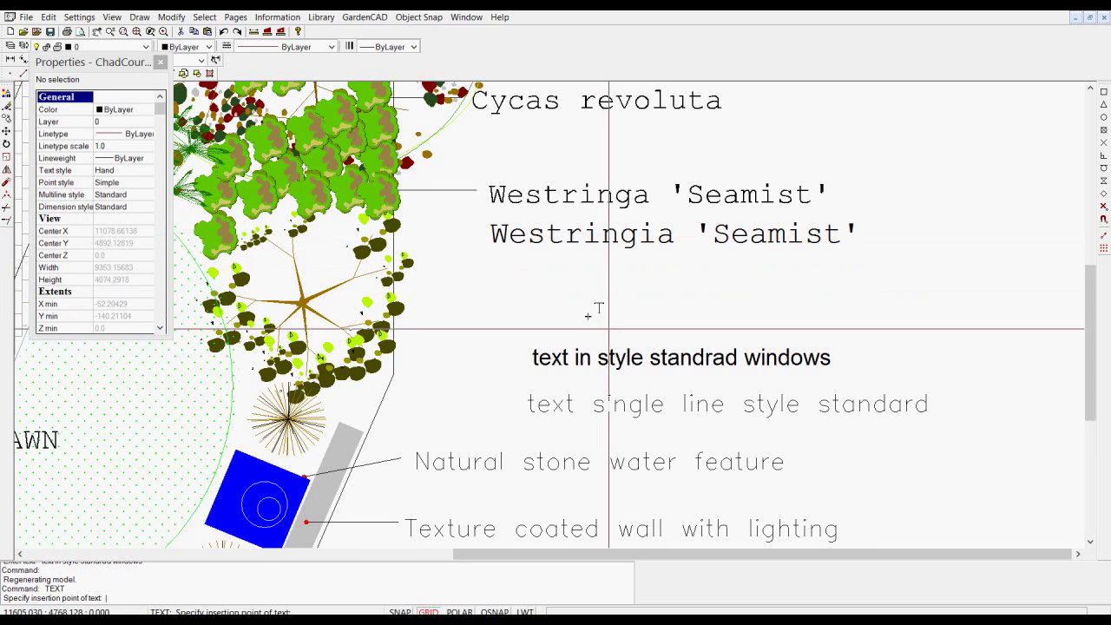
pyautogui.click(577, 320)
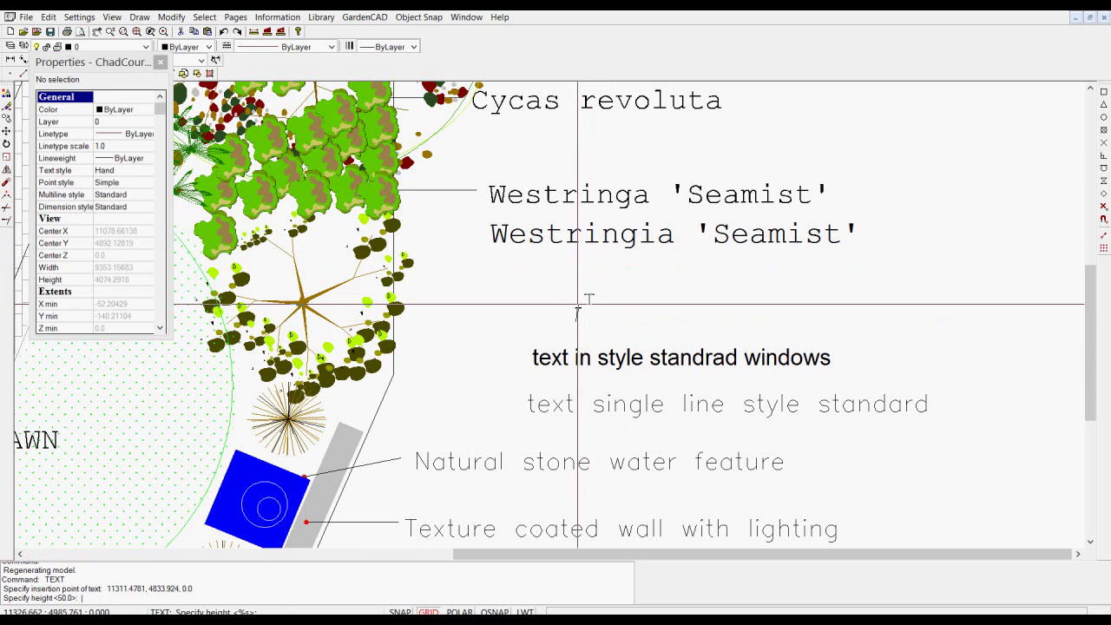
pyautogui.write('150')
pyautogui.press('Return')
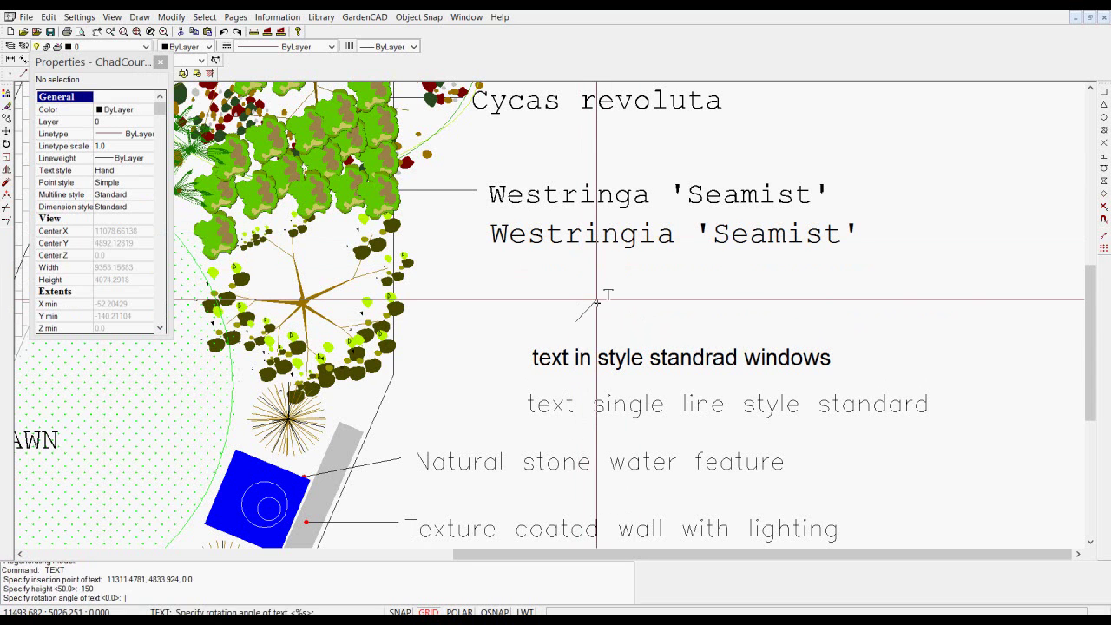
pyautogui.press('Return')
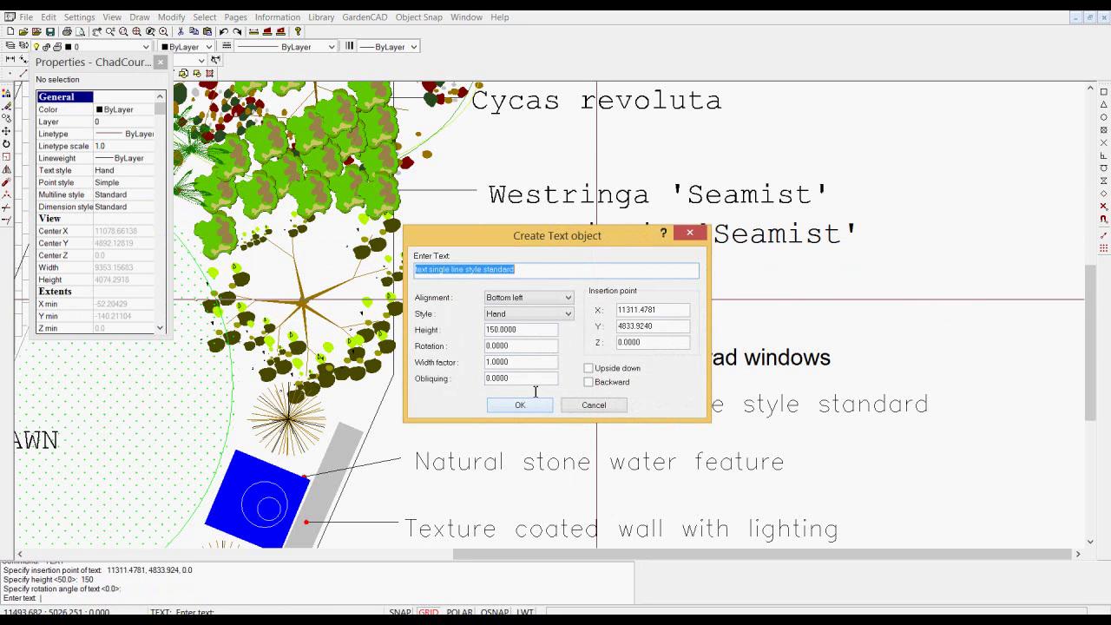
# Enter "text single line style hand" as the text content, reduce its width factor below 1 and create the label.
pyautogui.click(520, 269)
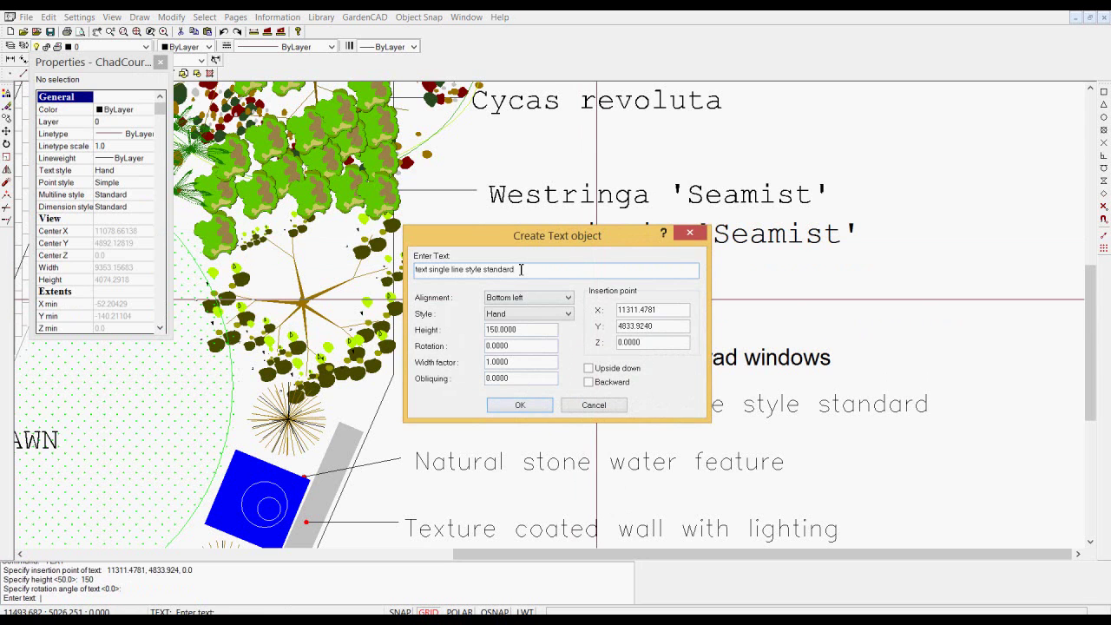
pyautogui.press('BackSpace')
pyautogui.press('BackSpace')
pyautogui.press('BackSpace')
pyautogui.press('BackSpace')
pyautogui.press('BackSpace')
pyautogui.write('hand')
pyautogui.click(545, 362)
pyautogui.press('BackSpace')
pyautogui.press('BackSpace')
pyautogui.press('BackSpace')
pyautogui.write('0')
pyautogui.write('.7')
pyautogui.press('Return')
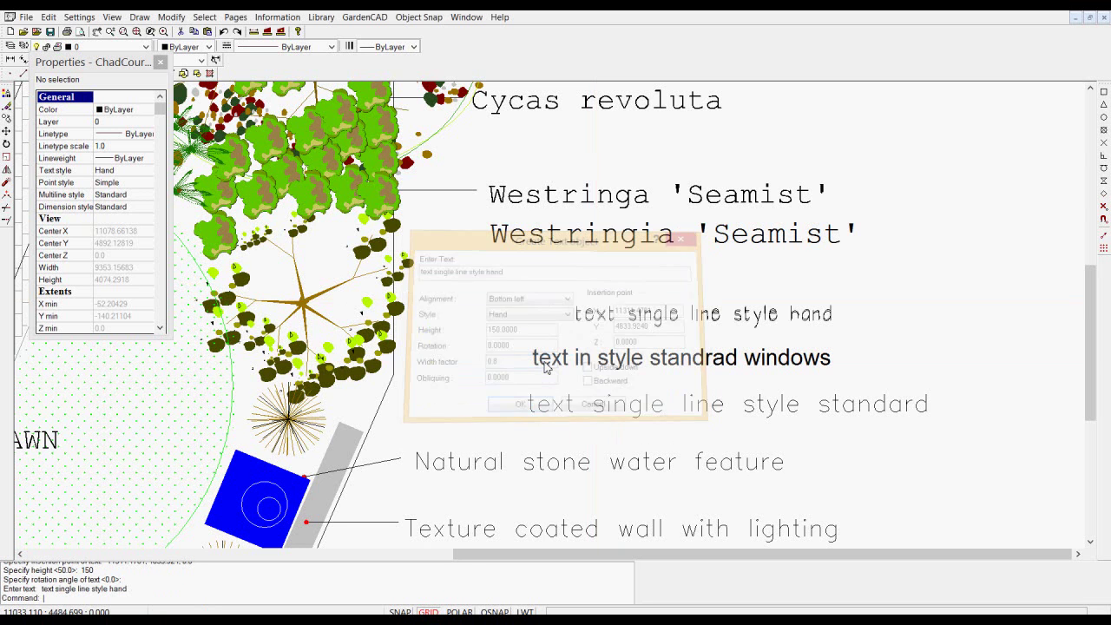
# Begin a Windows text in the Hand style just above the single-line Hand text, with height 50 and rotation 0.
pyautogui.scroll(3, 722, 342)
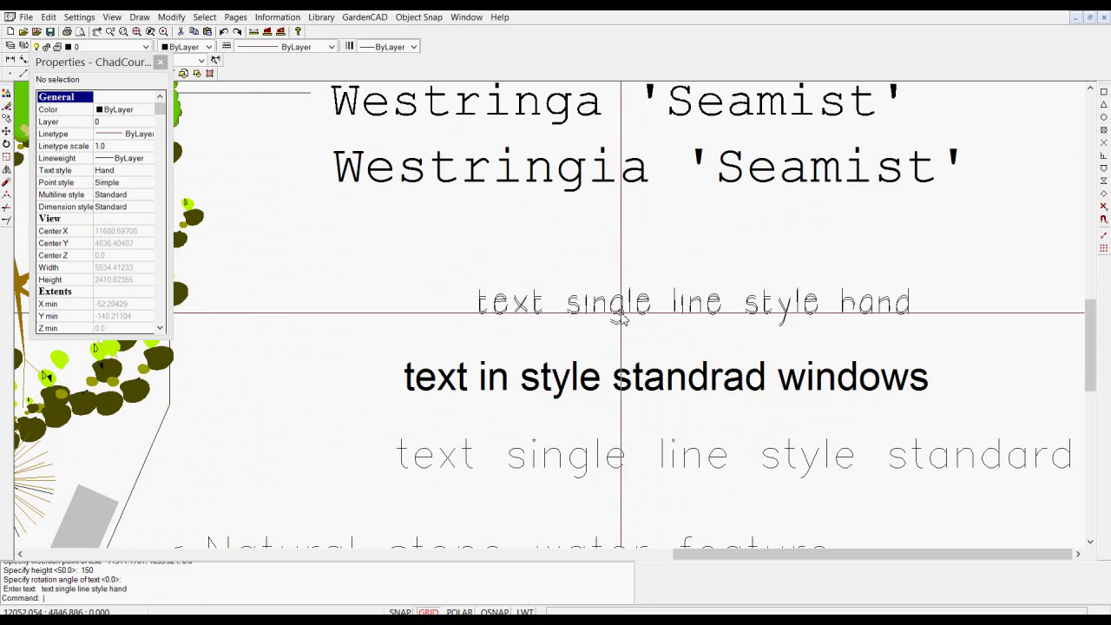
pyautogui.scroll(-2, 583, 319)
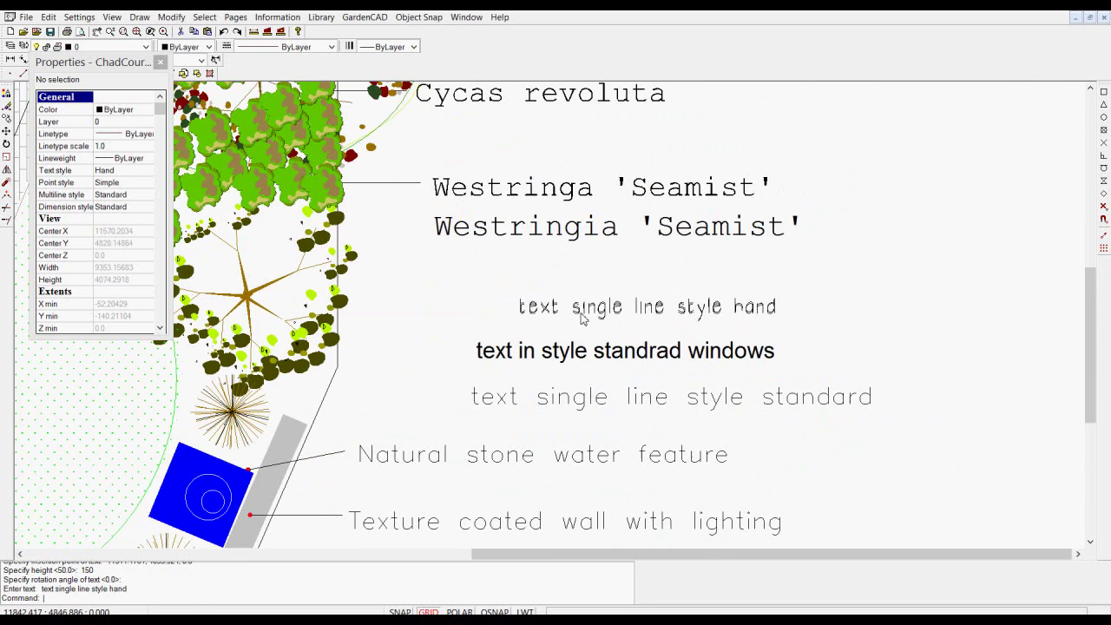
pyautogui.scroll(-3, 583, 320)
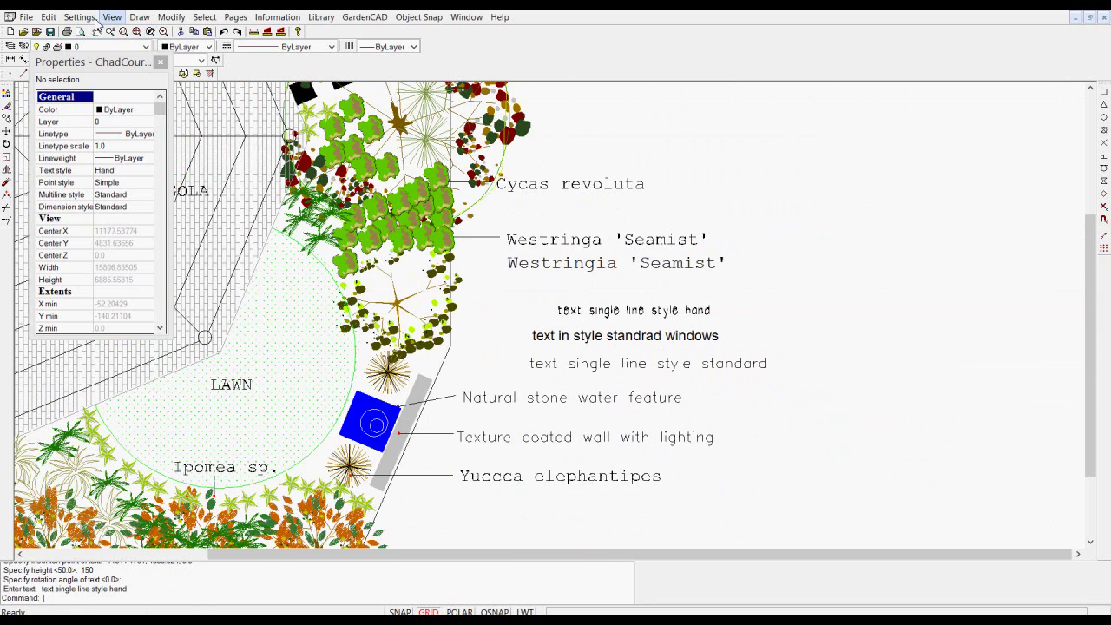
pyautogui.click(139, 17)
pyautogui.moveTo(111, 228)
pyautogui.click(184, 255)
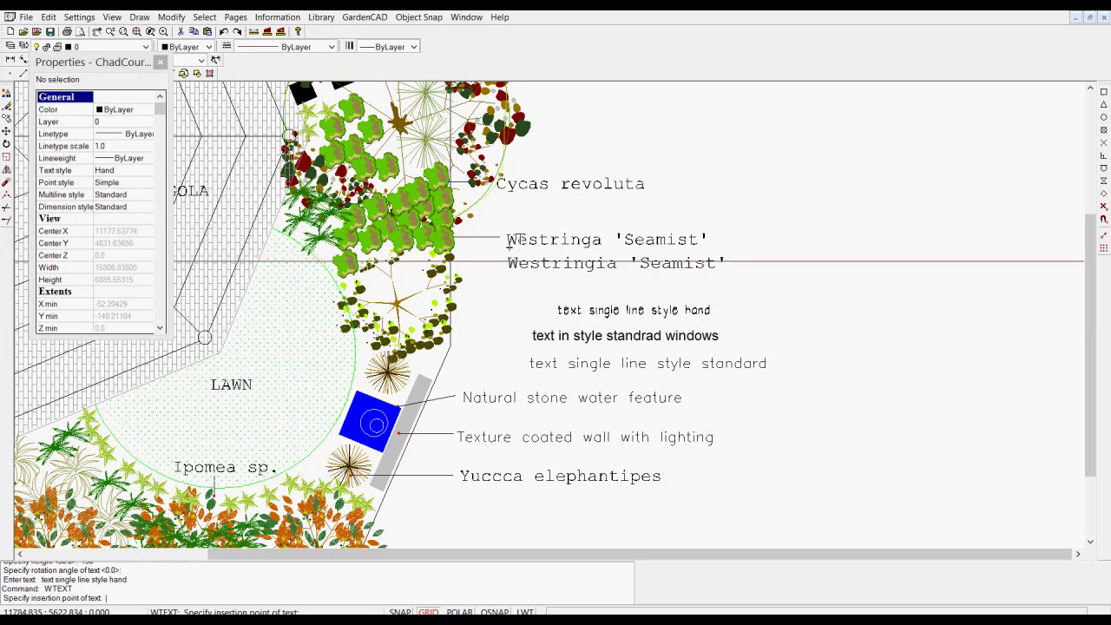
pyautogui.click(564, 296)
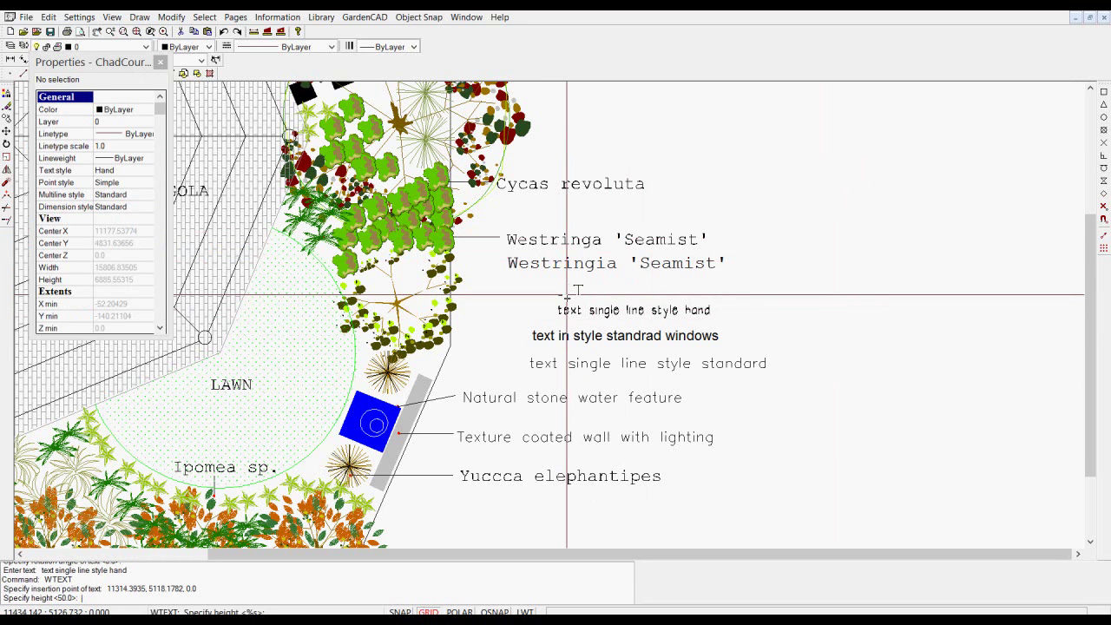
pyautogui.press('Return')
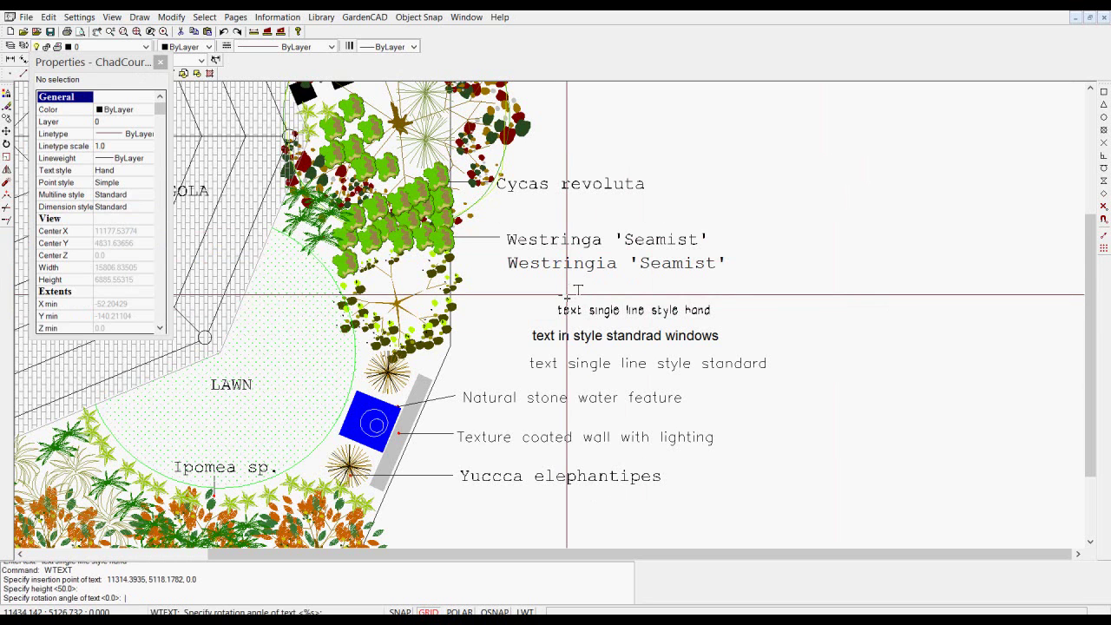
pyautogui.press('Return')
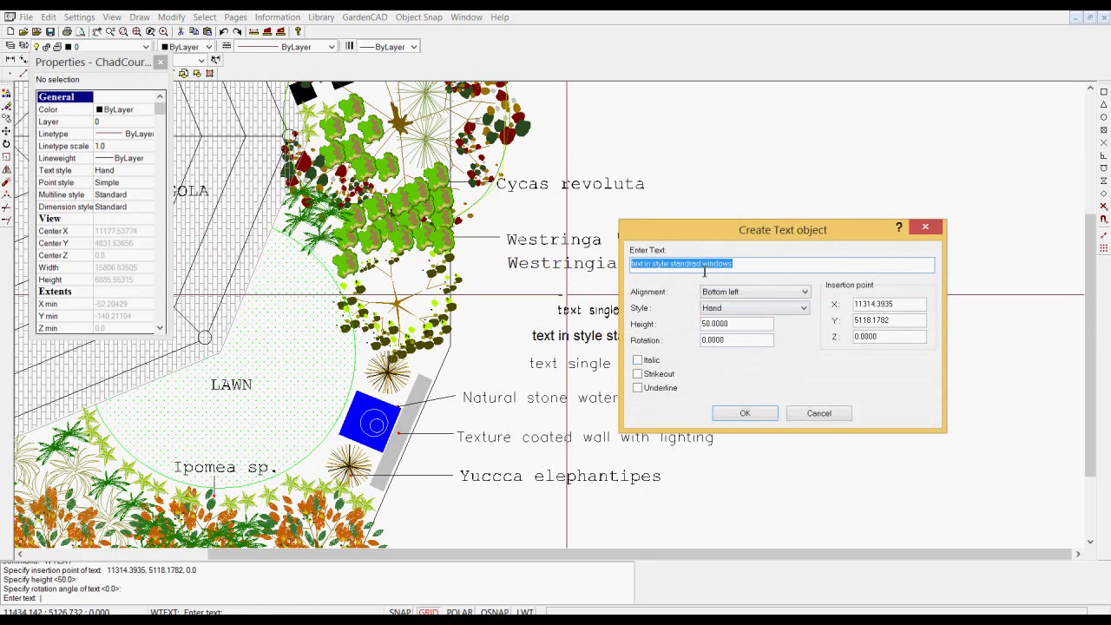
# Change the wording to "text in style hand windows", create the Windows text label and inspect it beside the other labels.
pyautogui.click(701, 264)
pyautogui.press('BackSpace')
pyautogui.press('BackSpace')
pyautogui.press('BackSpace')
pyautogui.press('BackSpace')
pyautogui.press('BackSpace')
pyautogui.press('BackSpace')
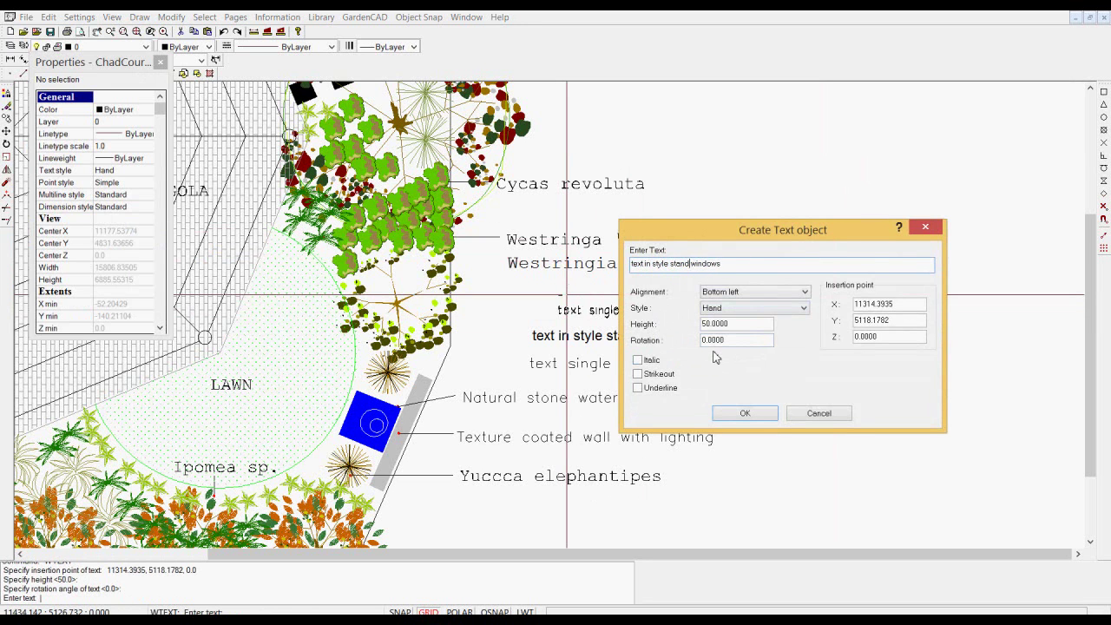
pyautogui.press('BackSpace')
pyautogui.press('BackSpace')
pyautogui.write('hand')
pyautogui.click(753, 415)
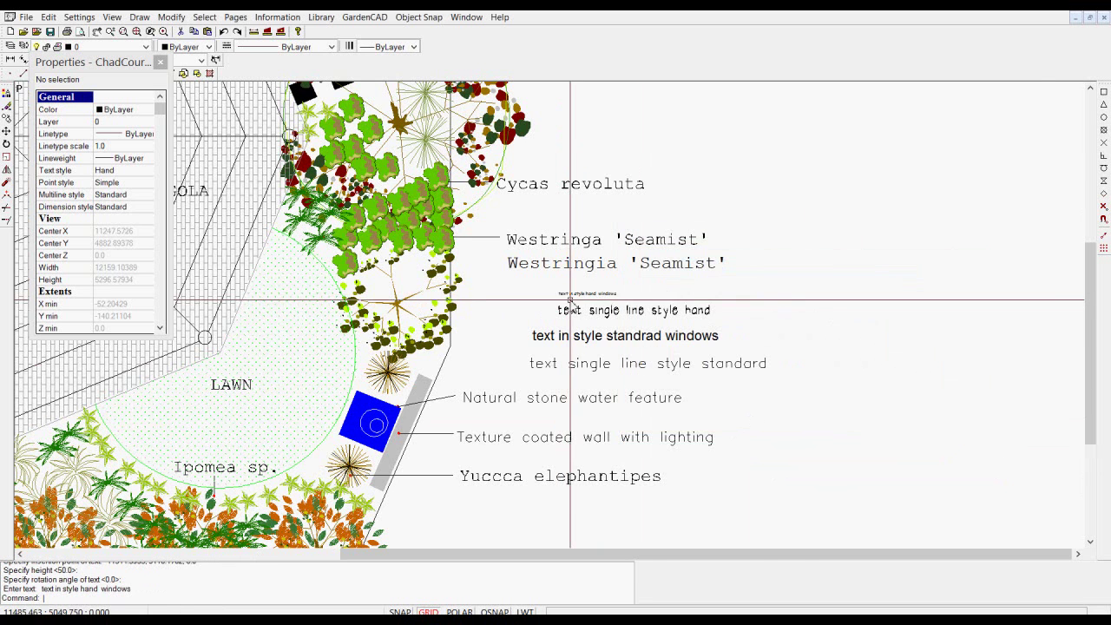
pyautogui.scroll(6, 569, 298)
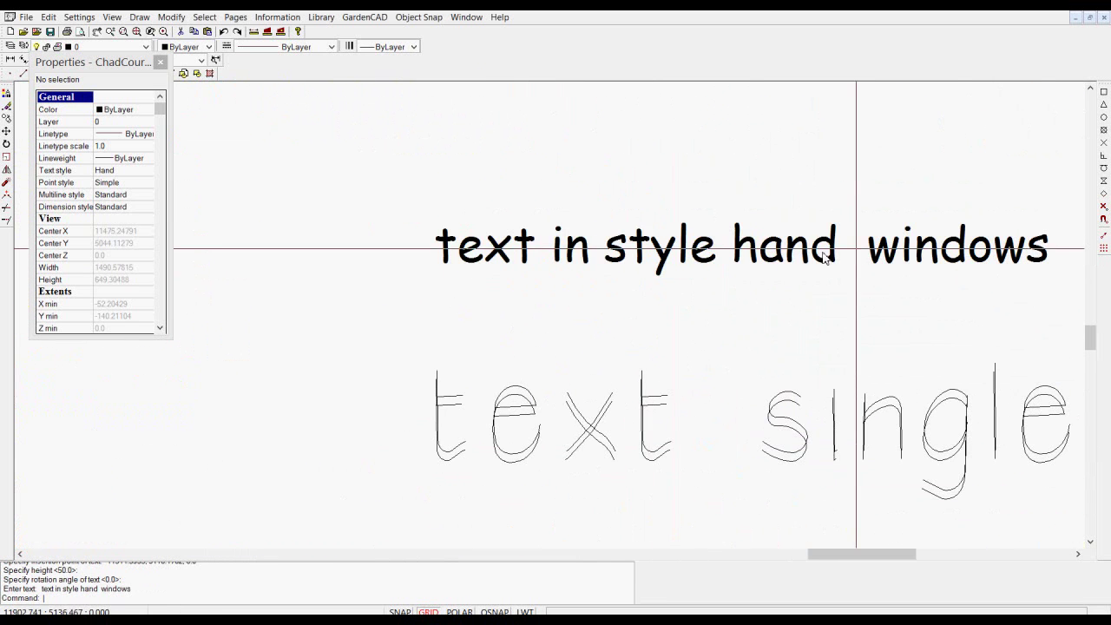
pyautogui.scroll(-1, 553, 267)
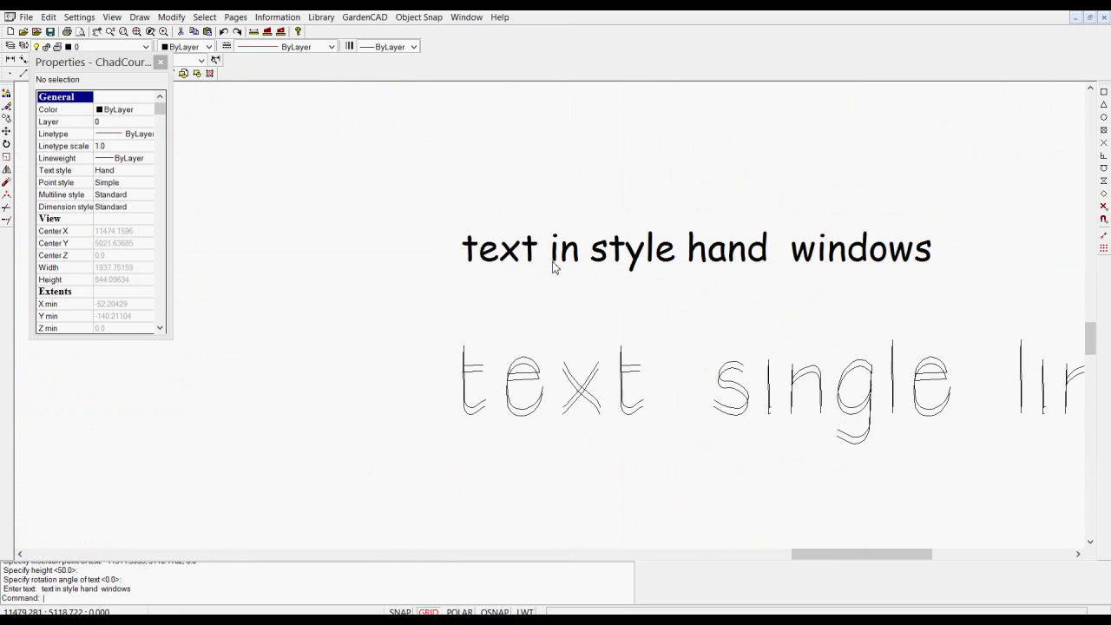
pyautogui.scroll(-6, 553, 267)
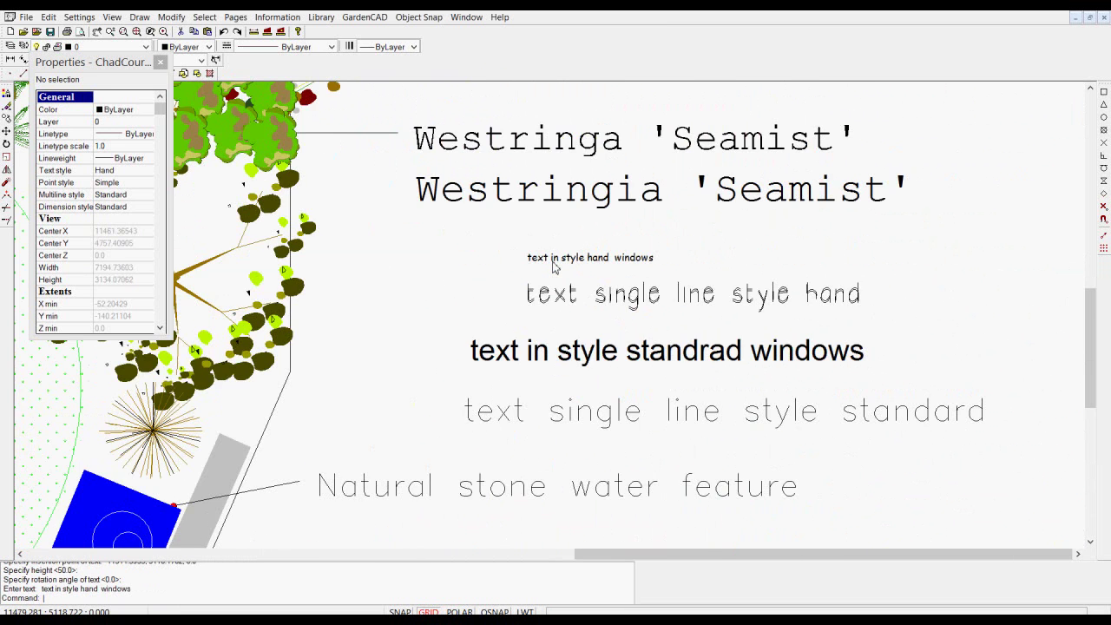
pyautogui.scroll(-3, 553, 267)
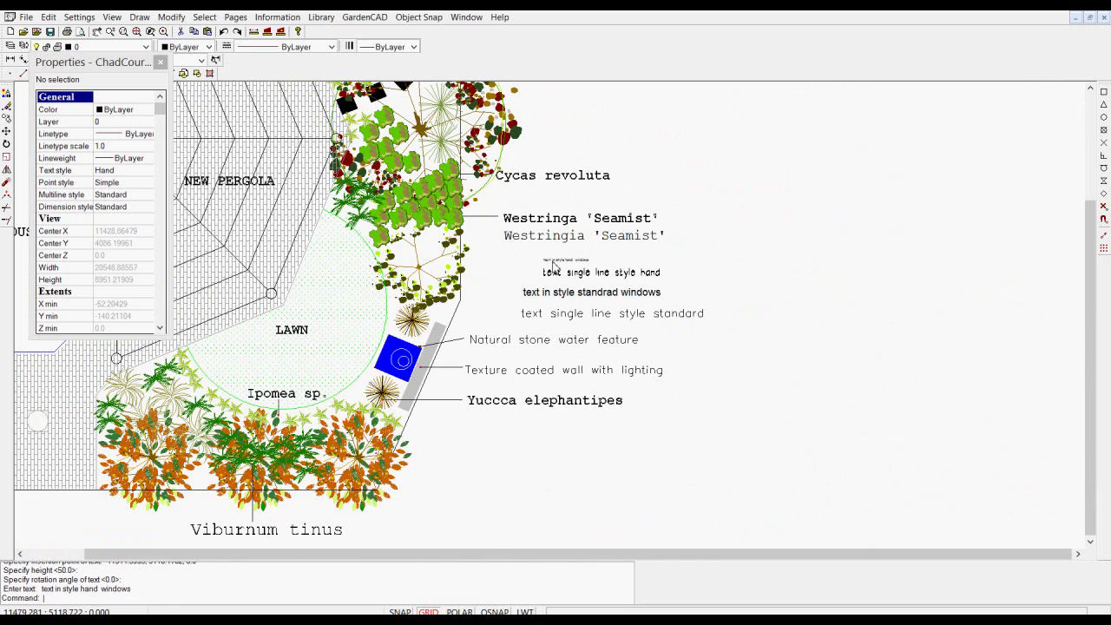